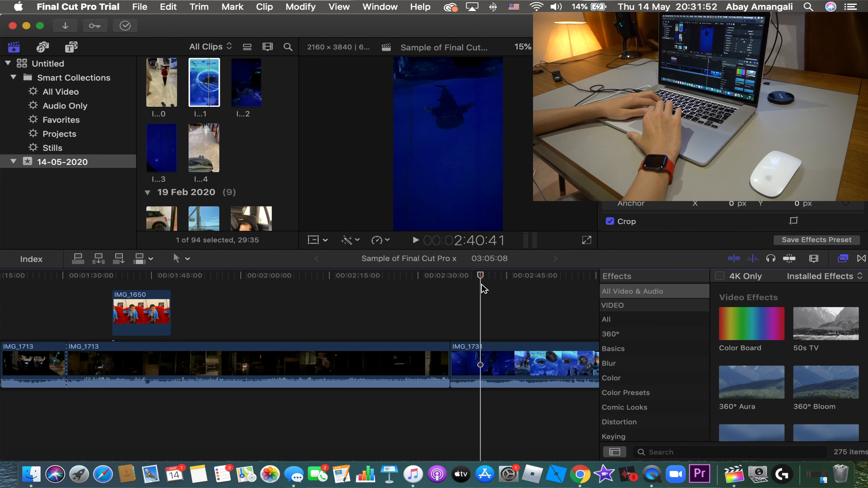
Play back the underwater footage of the IMG_1731 clip in the timeline in several short passes
{"action": "key", "text": "space"}
{"action": "scroll", "coordinate": [466, 307], "scroll_direction": "right", "scroll_amount": 2}
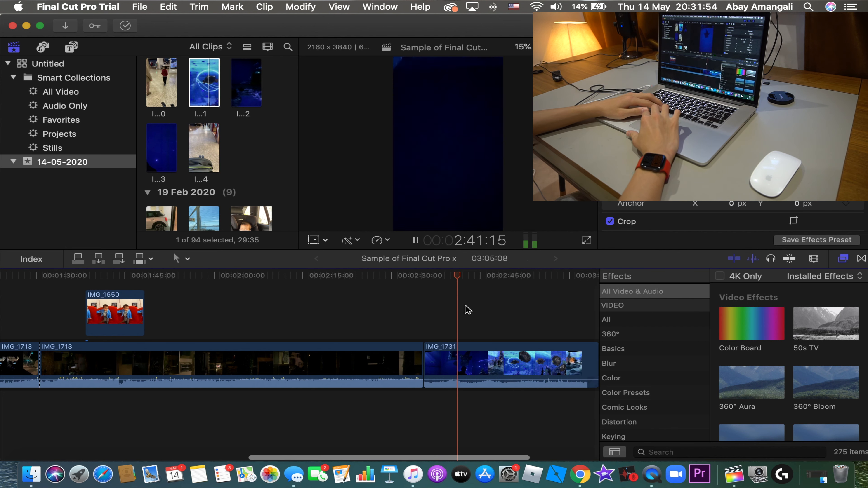
{"action": "scroll", "coordinate": [467, 309], "scroll_direction": "right", "scroll_amount": 2}
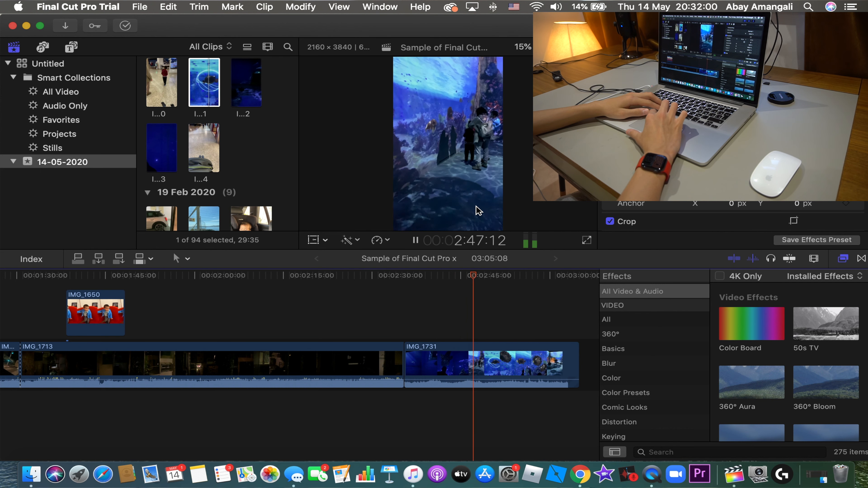
{"action": "key", "text": "space"}
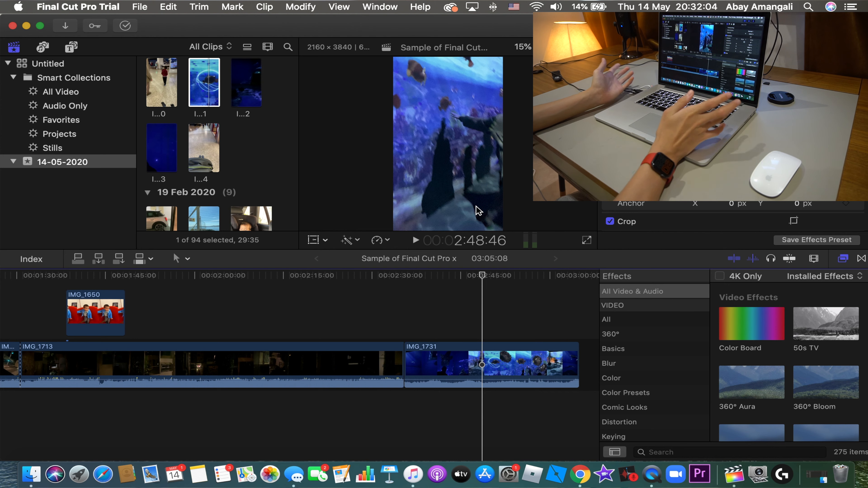
{"action": "key", "text": "space"}
{"action": "scroll", "coordinate": [519, 315], "scroll_direction": "right", "scroll_amount": 3}
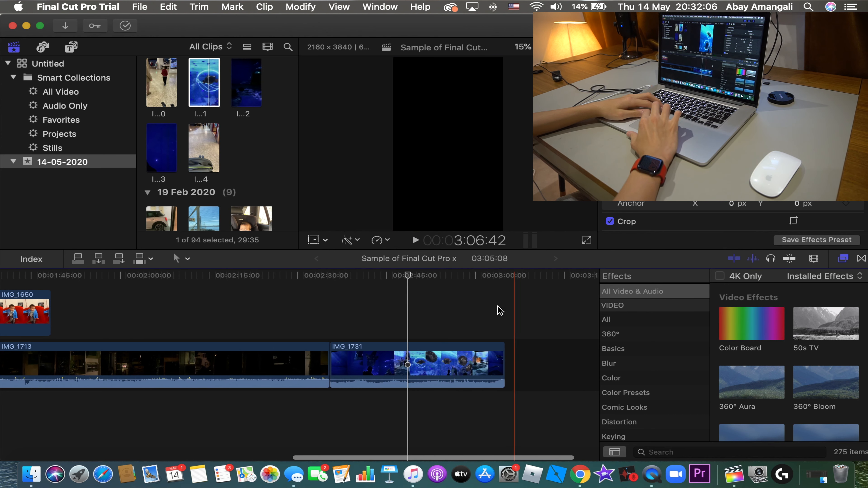
{"action": "key", "text": "space"}
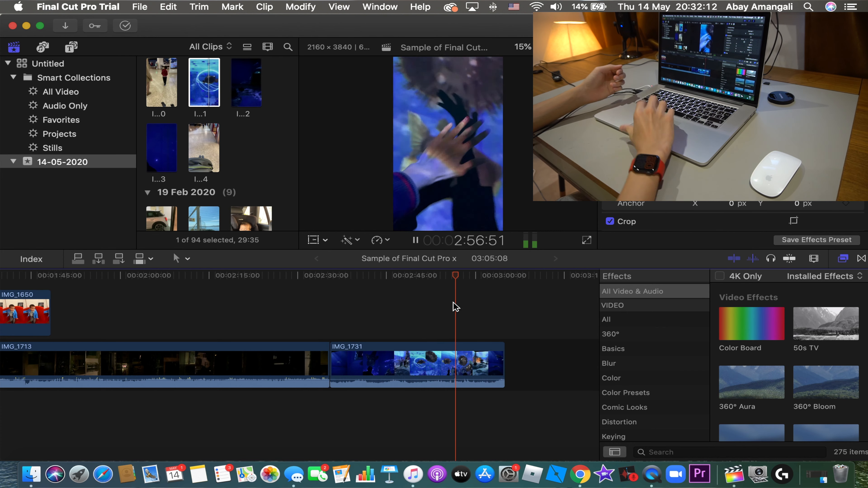
{"action": "key", "text": "space"}
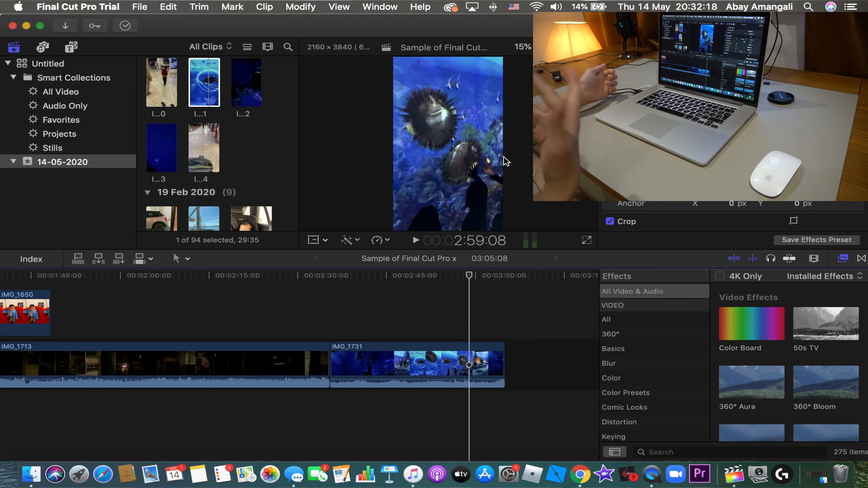
Adjust the colour of the IMG_1731 clip with the Color Board and display its saturation controls
{"action": "key", "text": "super+6"}
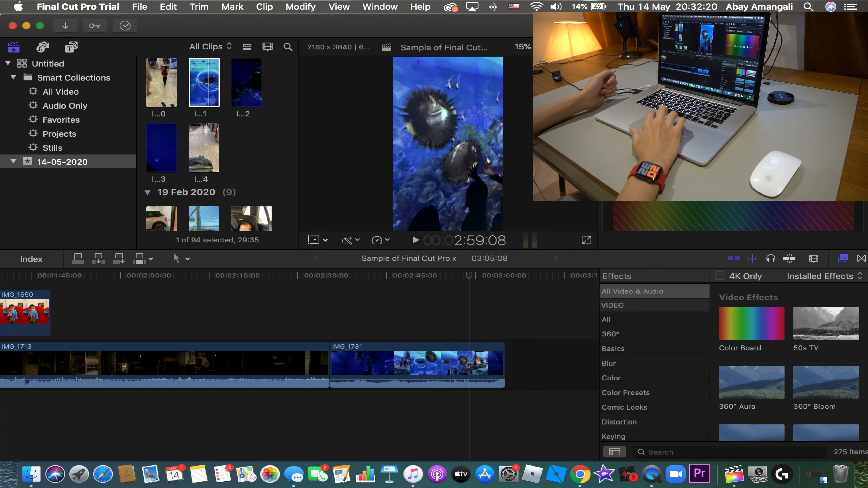
{"action": "left_click", "coordinate": [381, 321]}
{"action": "mouse_move", "coordinate": [678, 154]}
{"action": "left_mouse_down"}
{"action": "mouse_move", "coordinate": [707, 155]}
{"action": "mouse_move", "coordinate": [669, 156]}
{"action": "left_mouse_up"}
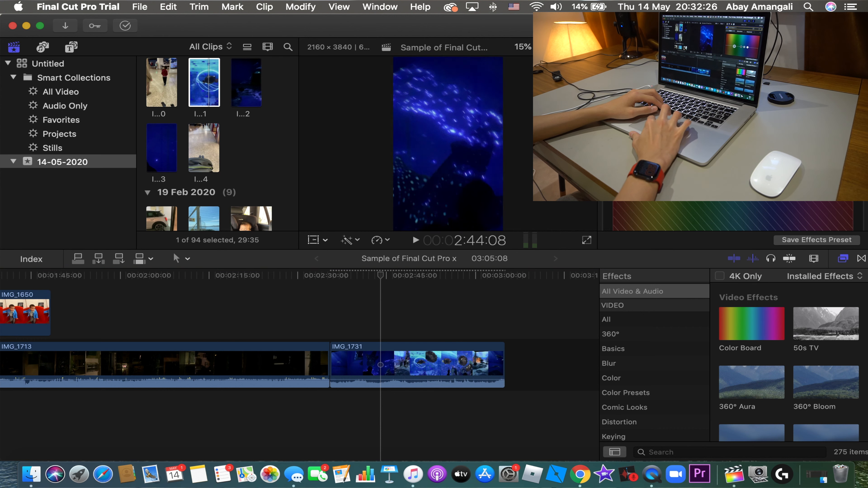
{"action": "left_click", "coordinate": [705, 89]}
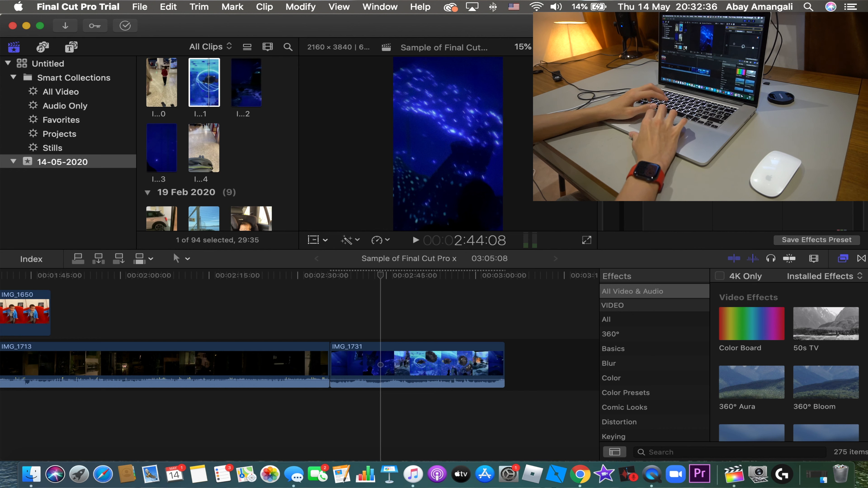
Play back the colour-adjusted IMG_1731 clip from about 2:44 to review the correction
{"action": "key", "text": "space"}
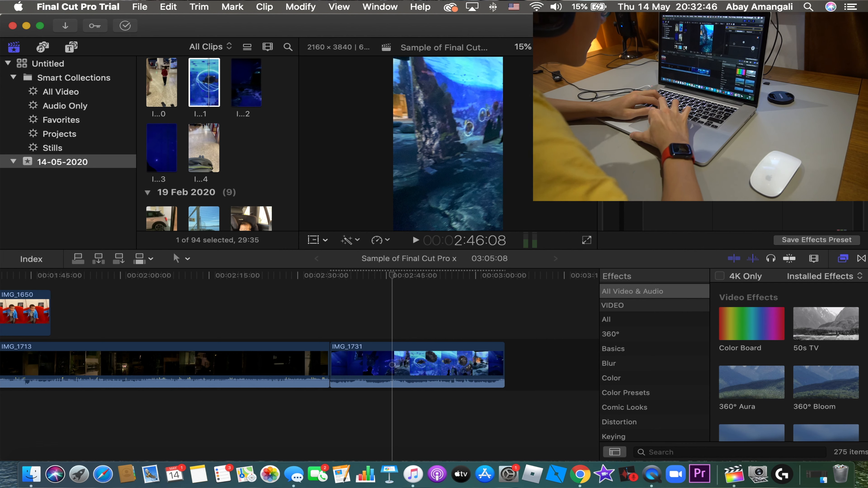
{"action": "key", "text": "space"}
{"action": "left_click", "coordinate": [378, 320]}
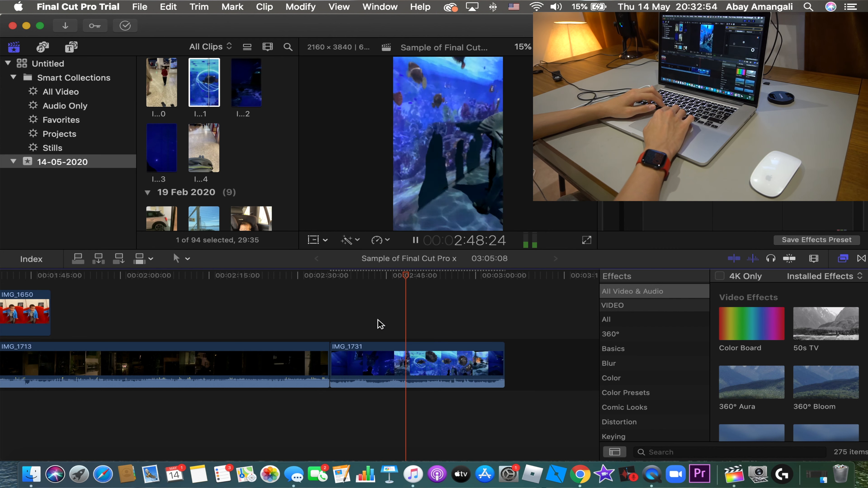
{"action": "key", "text": "space"}
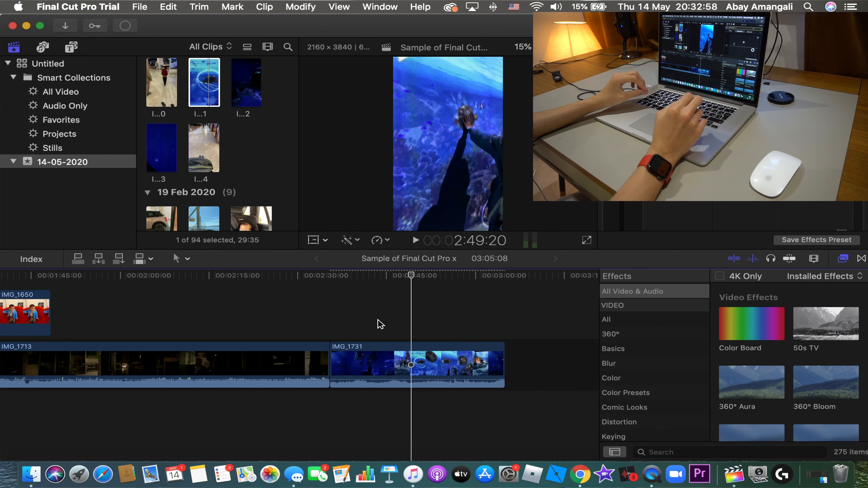
Check the rendering progress in the background tasks list and close the list
{"action": "scroll", "coordinate": [390, 324], "scroll_direction": "left", "scroll_amount": 10}
{"action": "scroll", "coordinate": [393, 326], "scroll_direction": "right", "scroll_amount": 10}
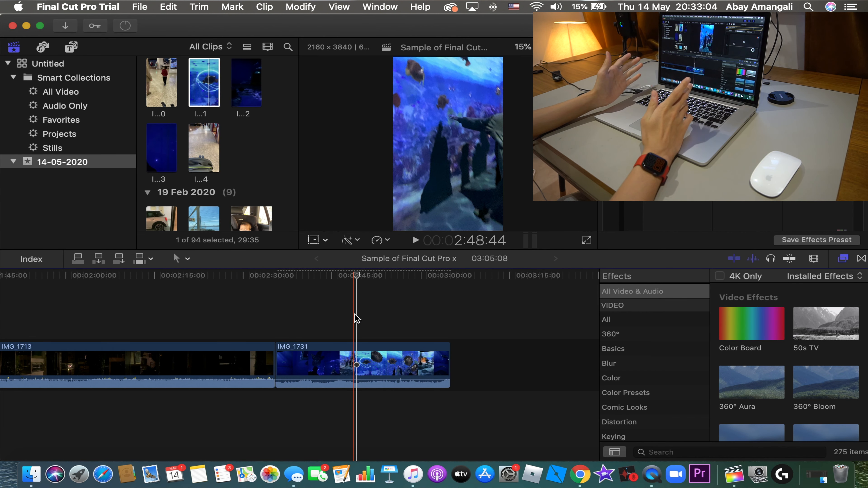
{"action": "left_click", "coordinate": [125, 25]}
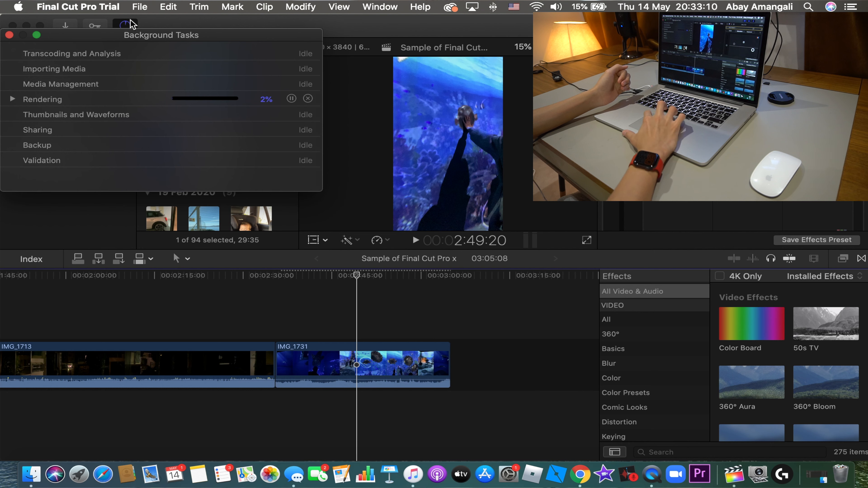
{"action": "left_click", "coordinate": [168, 23]}
{"action": "left_click", "coordinate": [130, 25]}
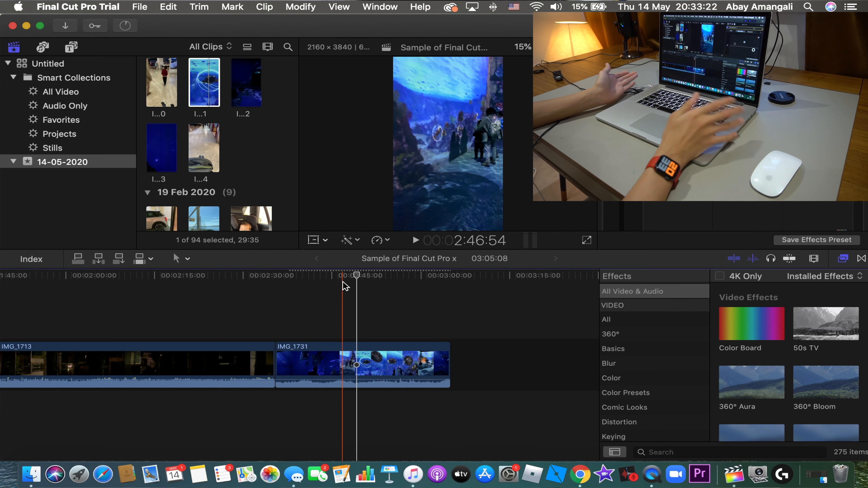
Add the IMG_1681 promenade clip from the library to the timeline directly after IMG_1731 and place the playhead within it
{"action": "scroll", "coordinate": [254, 188], "scroll_direction": "down", "scroll_amount": 8}
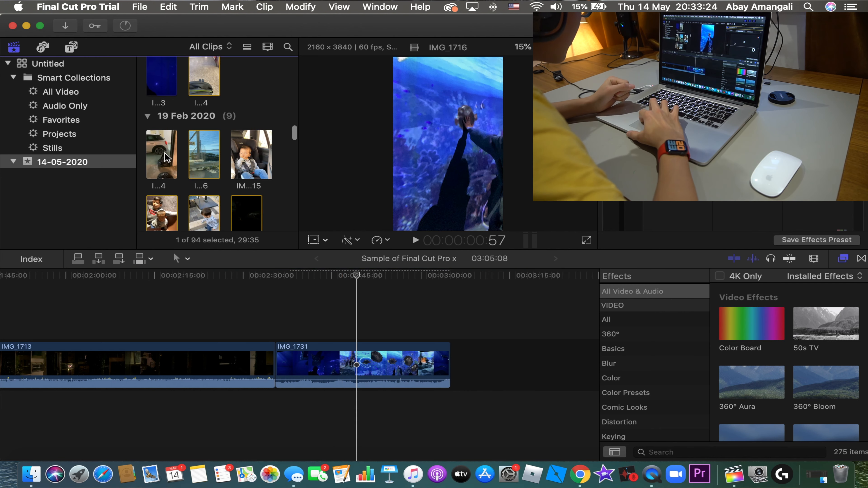
{"action": "scroll", "coordinate": [170, 175], "scroll_direction": "down", "scroll_amount": 10}
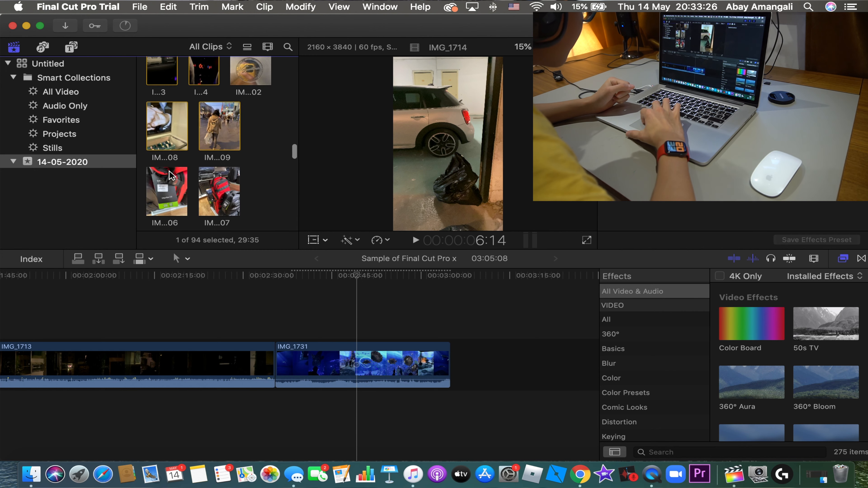
{"action": "scroll", "coordinate": [170, 175], "scroll_direction": "down", "scroll_amount": 12}
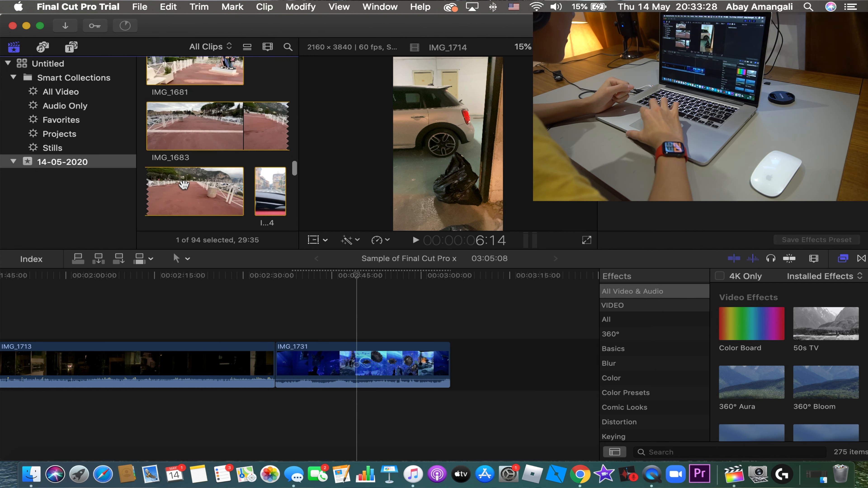
{"action": "scroll", "coordinate": [184, 185], "scroll_direction": "up", "scroll_amount": 5}
{"action": "left_click", "coordinate": [195, 94]}
{"action": "left_click_drag", "start_coordinate": [195, 94], "coordinate": [508, 359]}
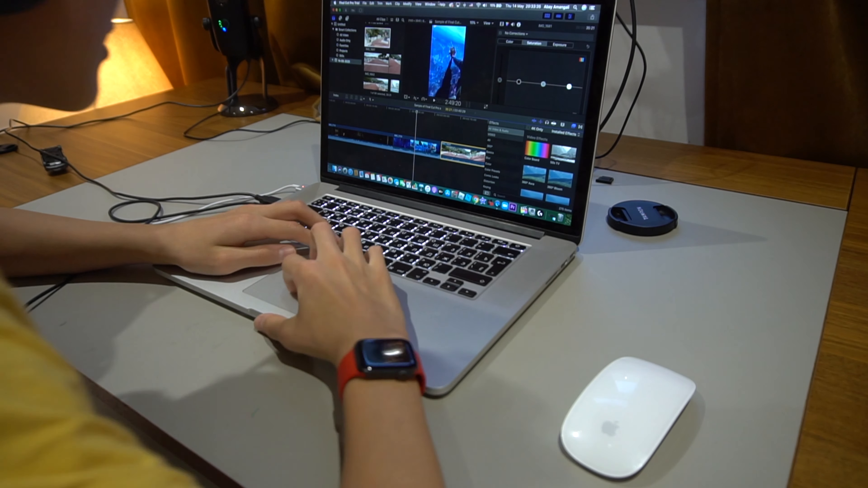
{"action": "left_click", "coordinate": [454, 131]}
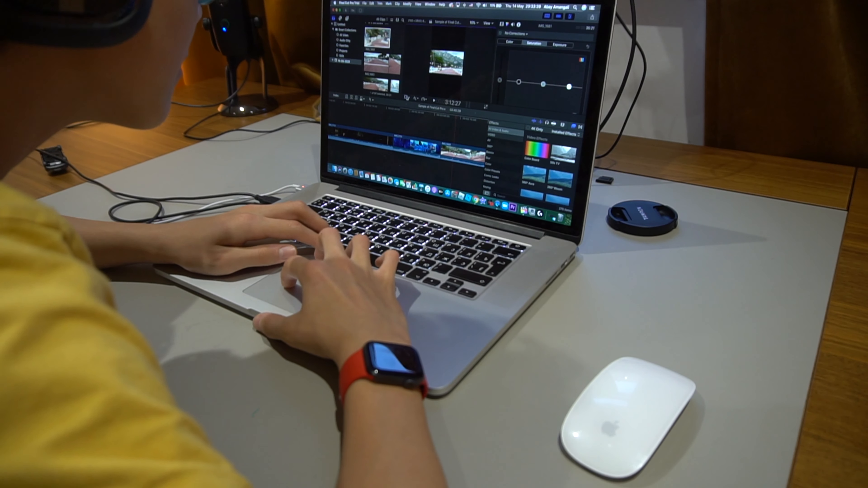
Preview the IMG_1681 clip in full screen and return to the editing window to play it there
{"action": "left_click", "coordinate": [488, 23]}
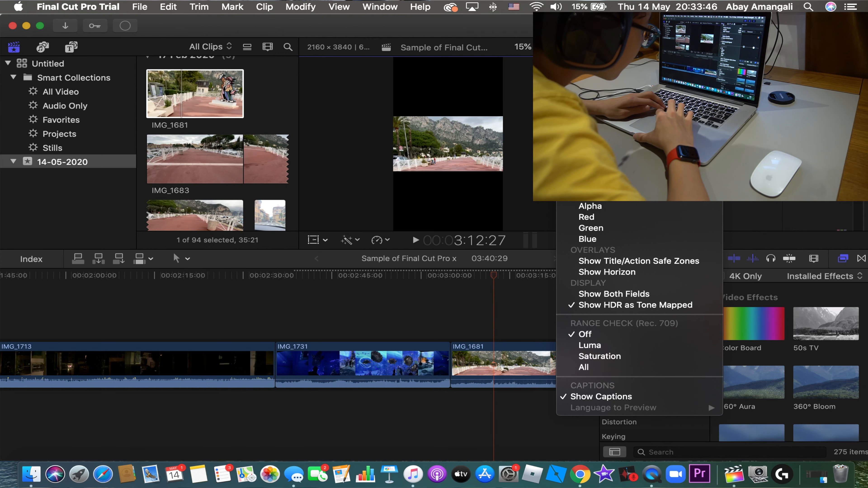
{"action": "key", "text": "Escape"}
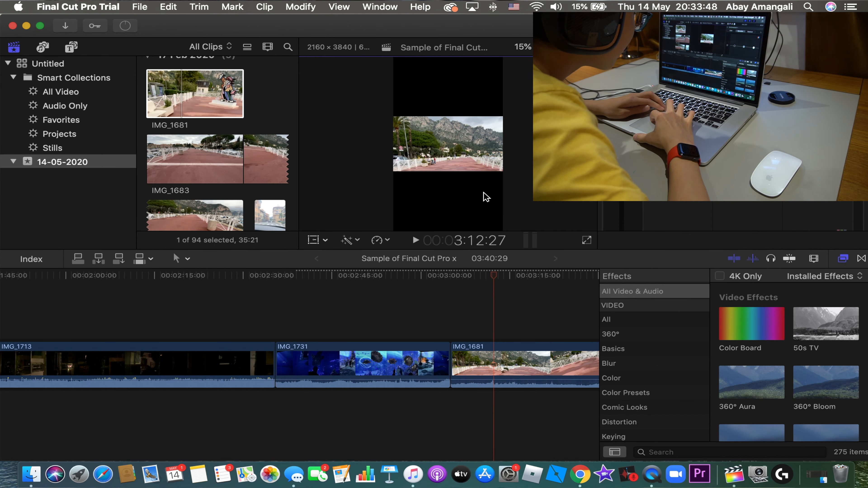
{"action": "left_click", "coordinate": [585, 241]}
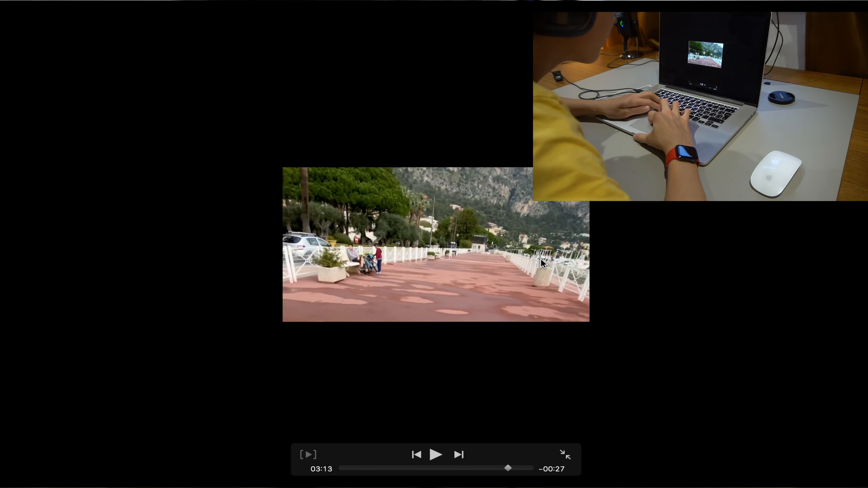
{"action": "key", "text": "Escape"}
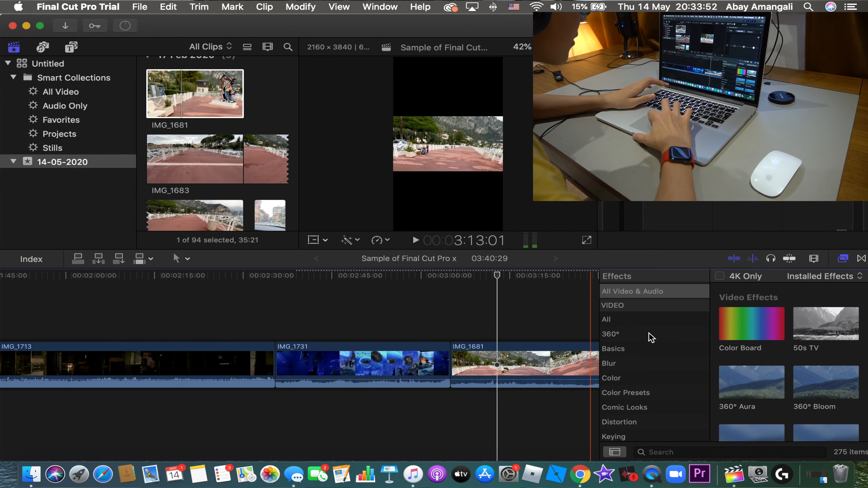
{"action": "left_click", "coordinate": [588, 241]}
{"action": "key", "text": "Escape"}
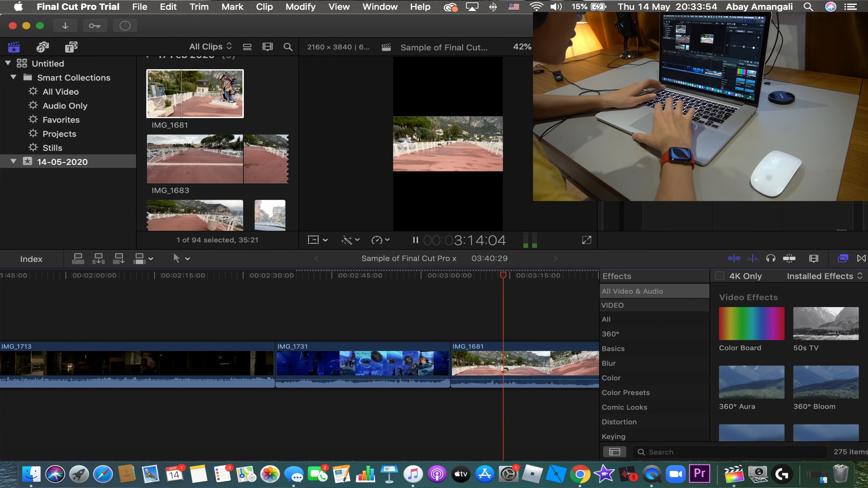
{"action": "key", "text": "space"}
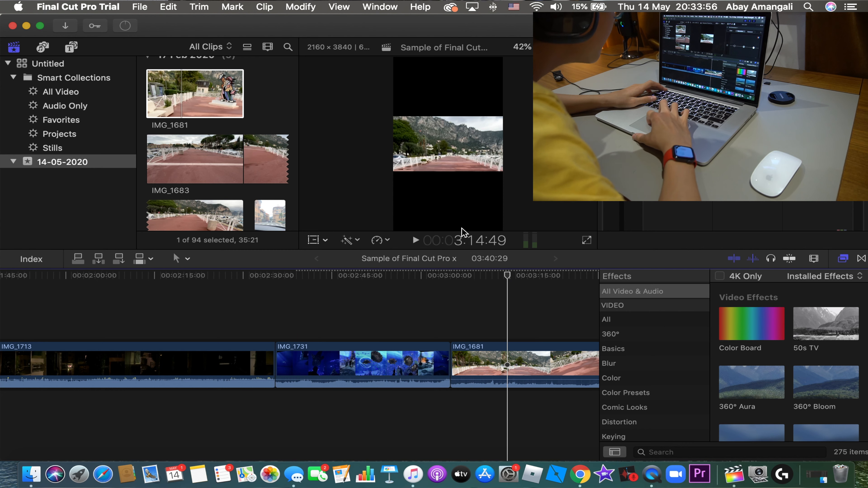
Set the viewer zoom to 50% and play back the IMG_1681 clip, including a brief full-screen preview
{"action": "left_click", "coordinate": [529, 38]}
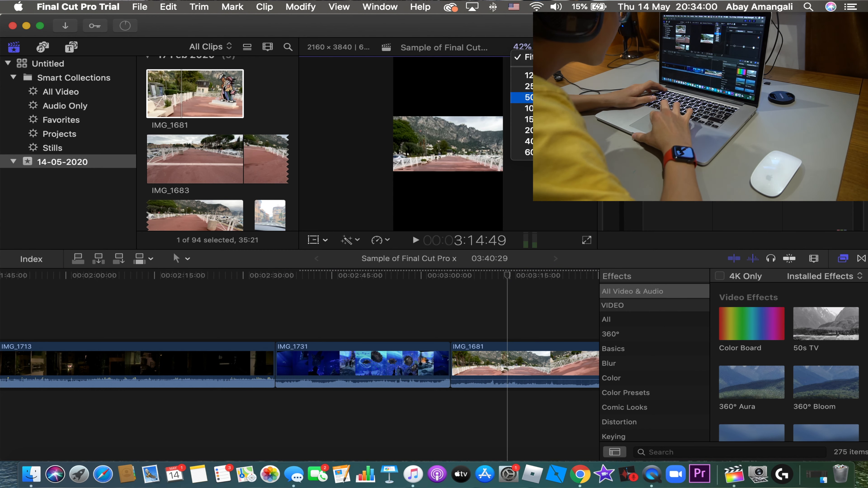
{"action": "left_click", "coordinate": [529, 97]}
{"action": "key", "text": "space"}
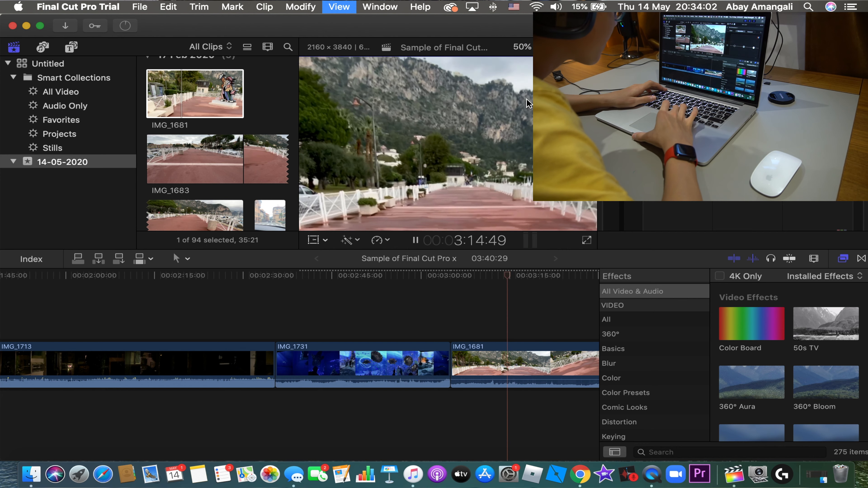
{"action": "key", "text": "space"}
{"action": "left_click", "coordinate": [496, 329]}
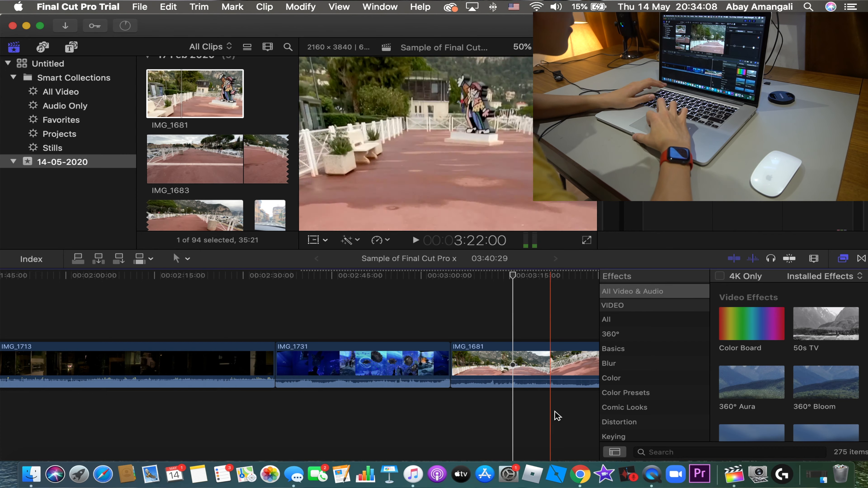
{"action": "key", "text": "shift+super+f"}
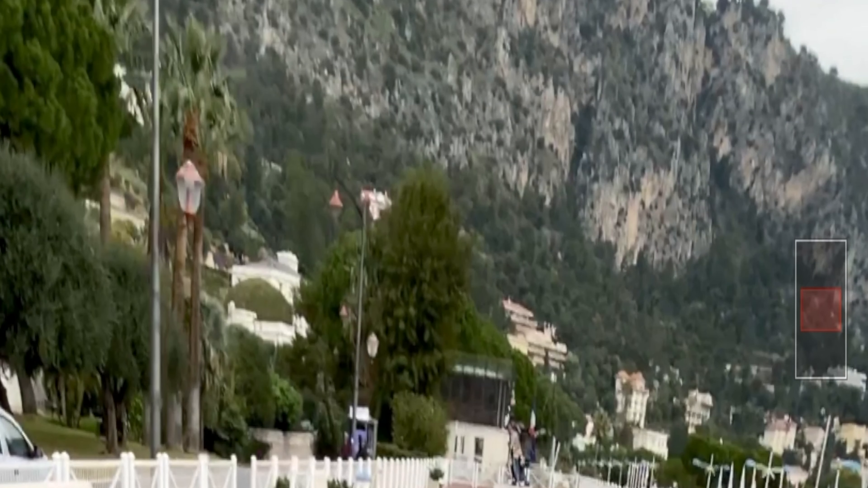
{"action": "key", "text": "Escape"}
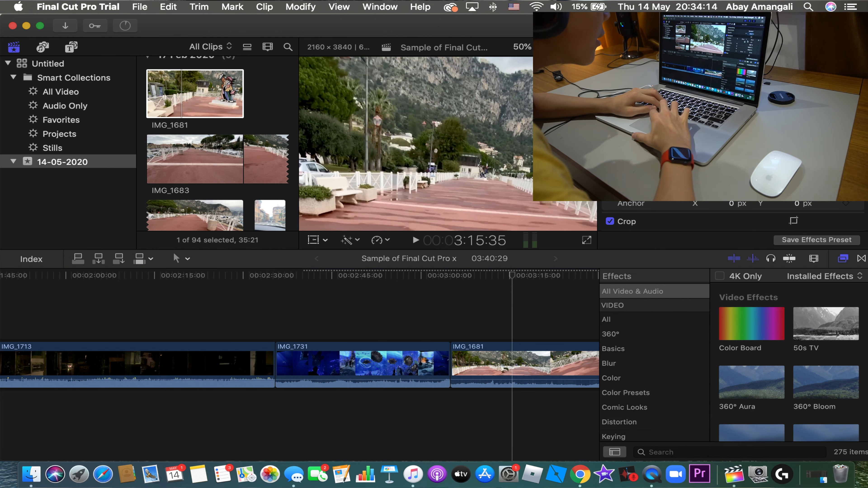
Enable stabilization for the IMG_1681 clip and open its colour correction controls
{"action": "scroll", "coordinate": [734, 219], "scroll_direction": "down", "scroll_amount": 5}
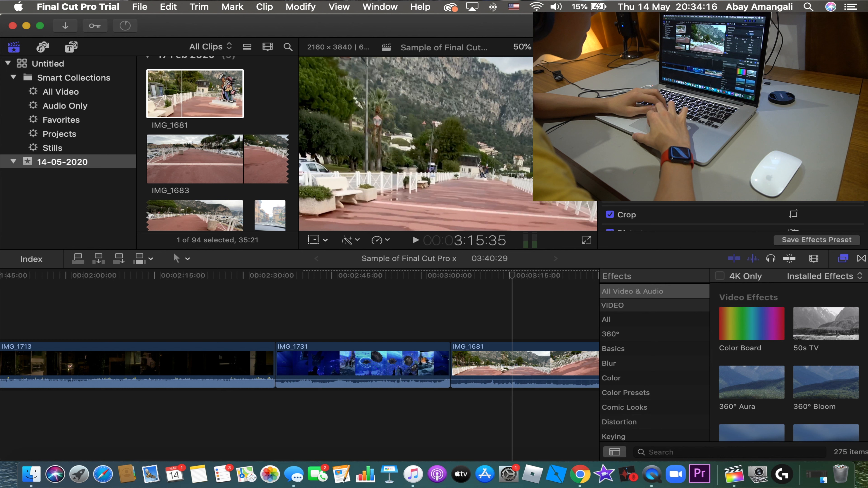
{"action": "left_click", "coordinate": [610, 184]}
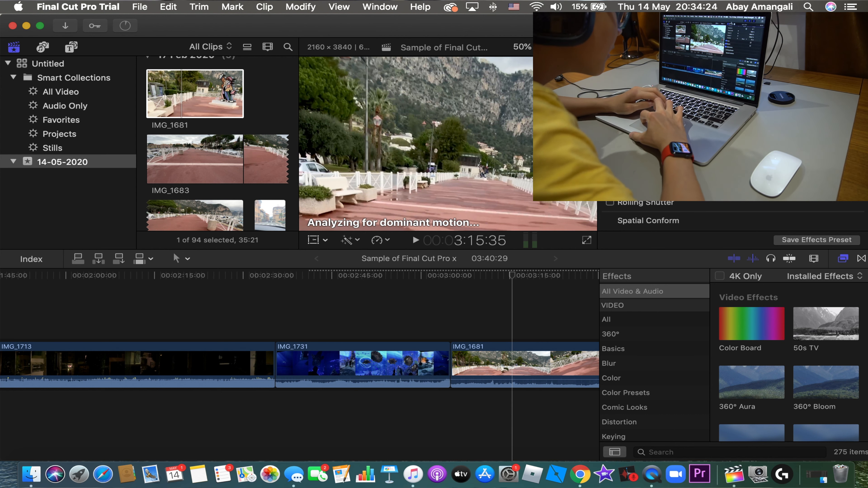
{"action": "key", "text": "super+6"}
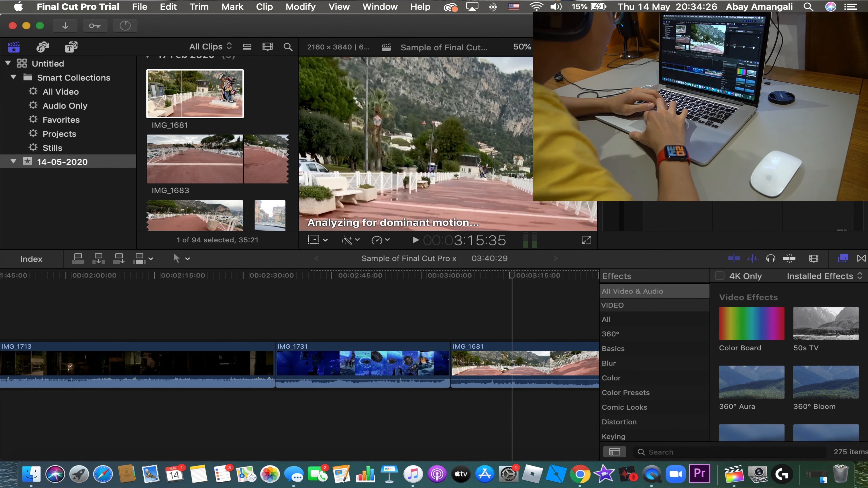
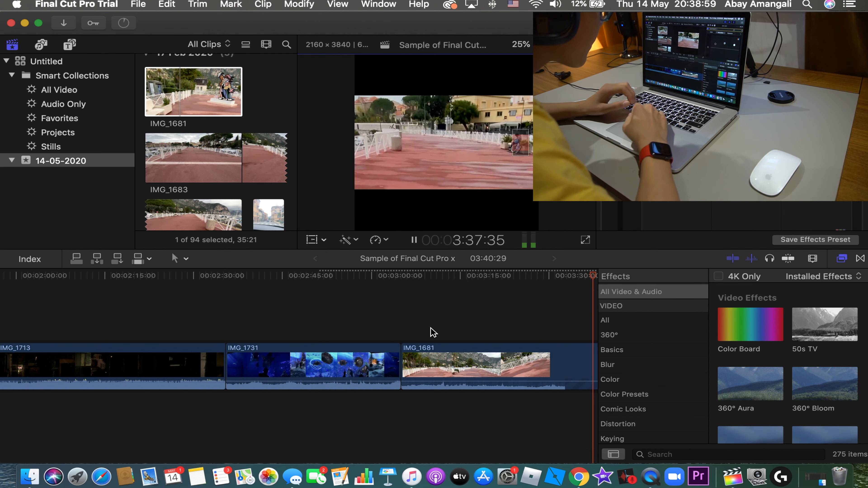
Place the playhead in the longer IMG_1713 night clip and adjust its colour correction in the Color Board
{"action": "key", "text": "space"}
{"action": "scroll", "coordinate": [430, 333], "scroll_direction": "left", "scroll_amount": 3}
{"action": "left_click", "coordinate": [364, 321]}
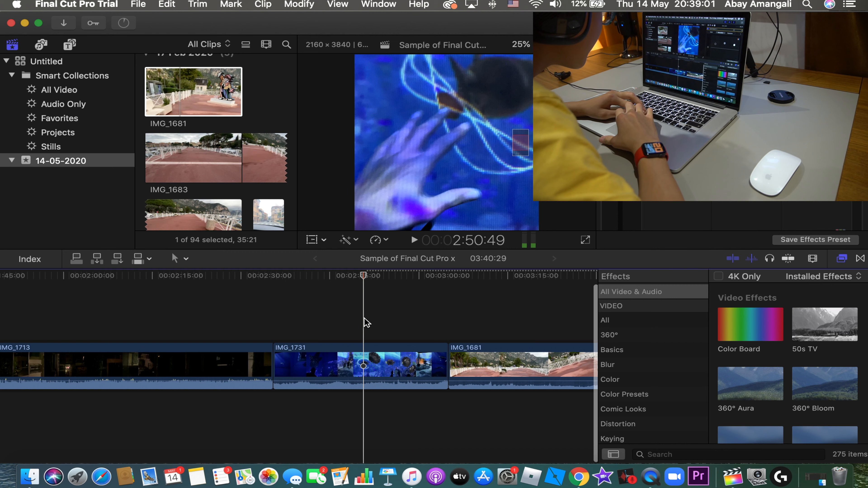
{"action": "scroll", "coordinate": [364, 322], "scroll_direction": "left", "scroll_amount": 3}
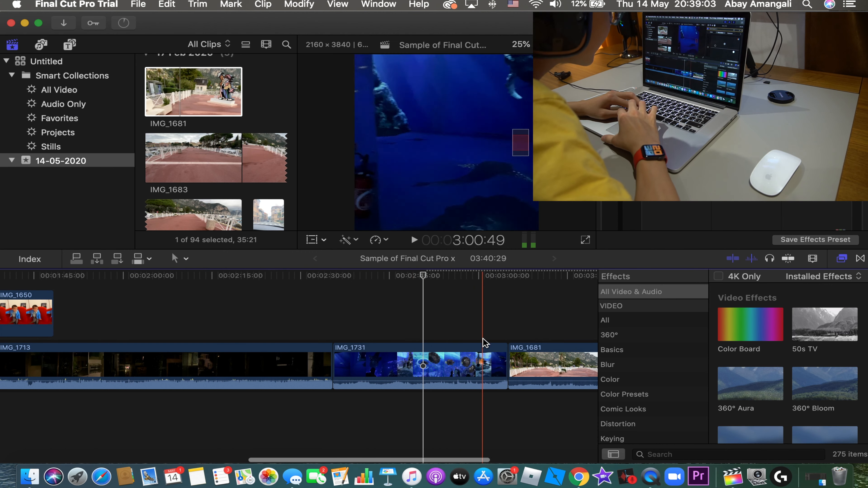
{"action": "scroll", "coordinate": [338, 343], "scroll_direction": "left", "scroll_amount": 3}
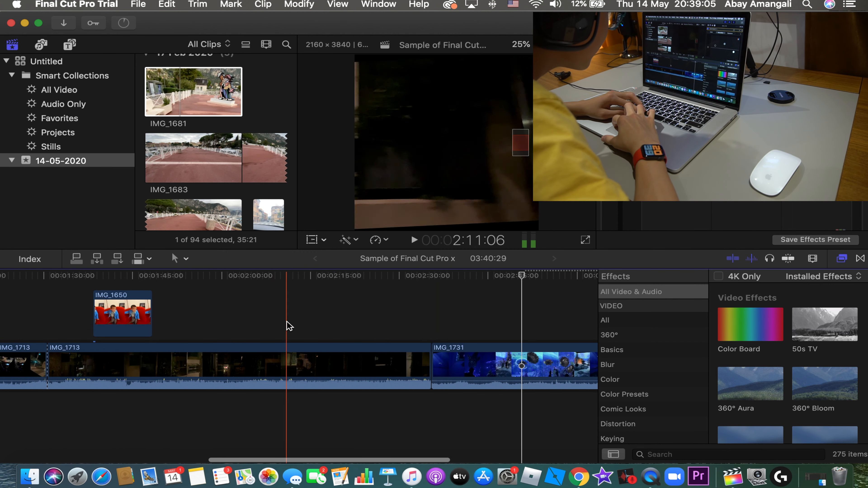
{"action": "scroll", "coordinate": [286, 322], "scroll_direction": "left", "scroll_amount": 5}
{"action": "left_click", "coordinate": [334, 339]}
{"action": "left_click", "coordinate": [429, 337]}
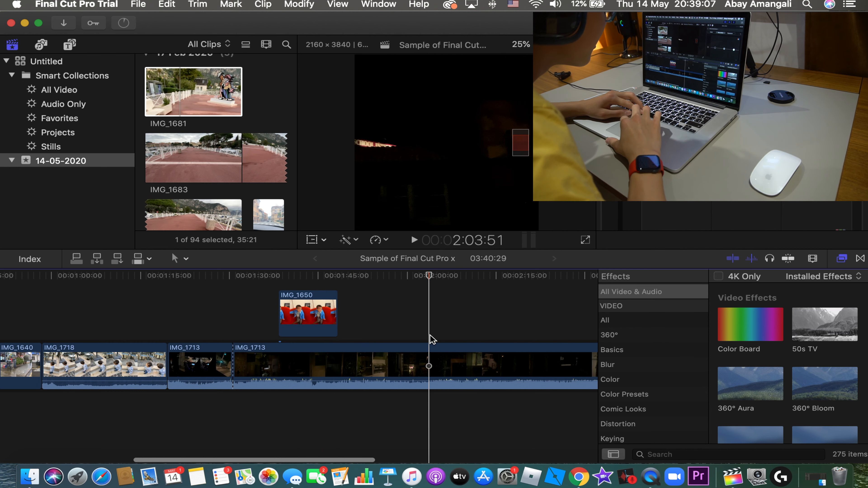
{"action": "left_click_drag", "start_coordinate": [676, 170], "coordinate": [676, 120]}
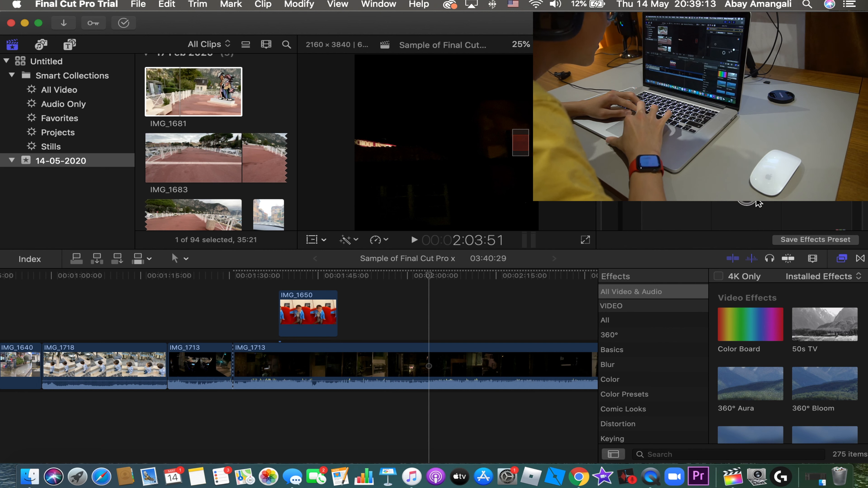
Play back a short stretch of the longer IMG_1713 clip from just after the IMG_1650 overlay
{"action": "left_click", "coordinate": [358, 308]}
{"action": "left_click", "coordinate": [373, 307]}
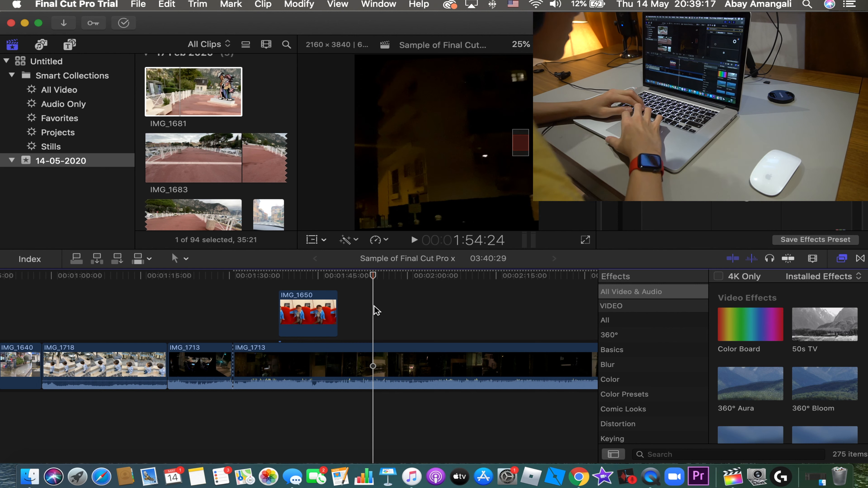
{"action": "key", "text": "space"}
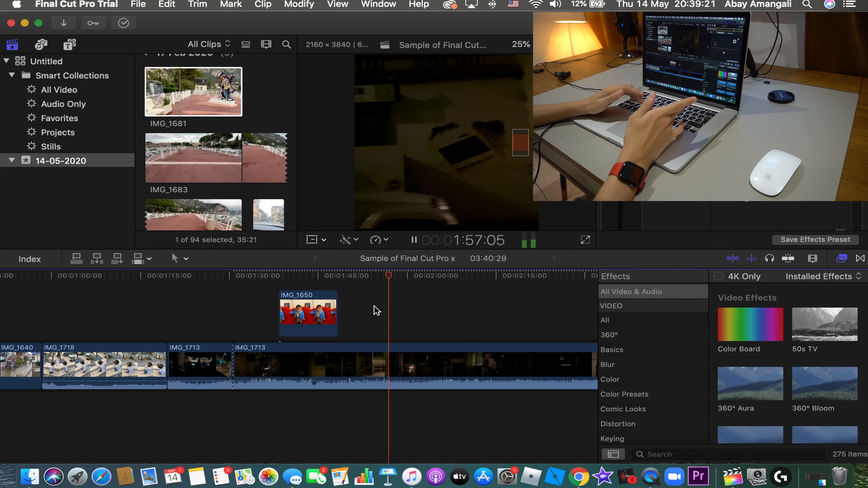
{"action": "key", "text": "space"}
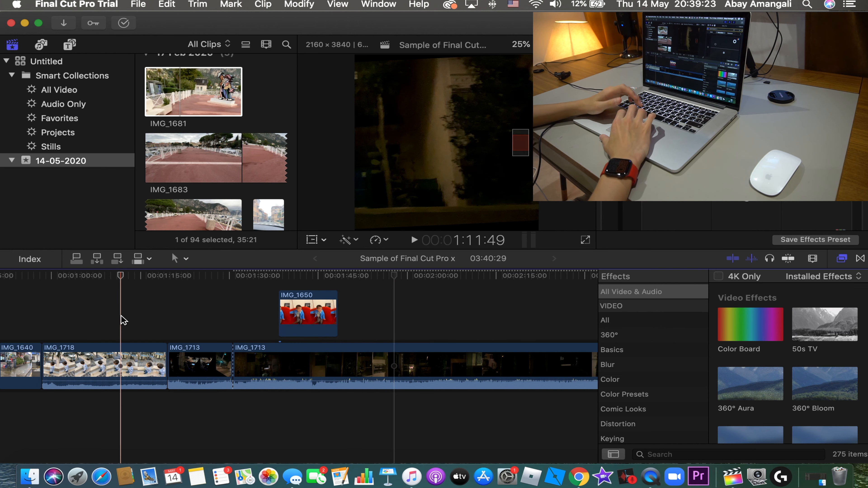
Play back the timeline from IMG_1718 into the first IMG_1713 clip and dismiss the dropped-frames warning
{"action": "left_click", "coordinate": [73, 323]}
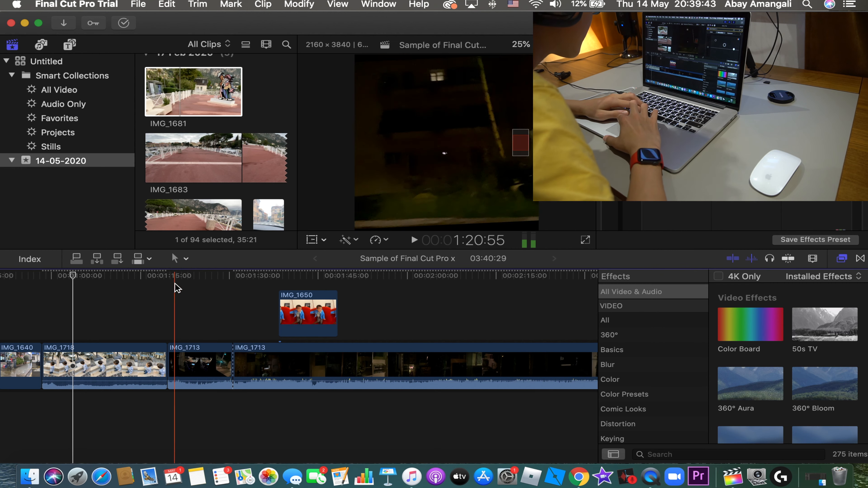
{"action": "left_click", "coordinate": [88, 284]}
{"action": "key", "text": "space"}
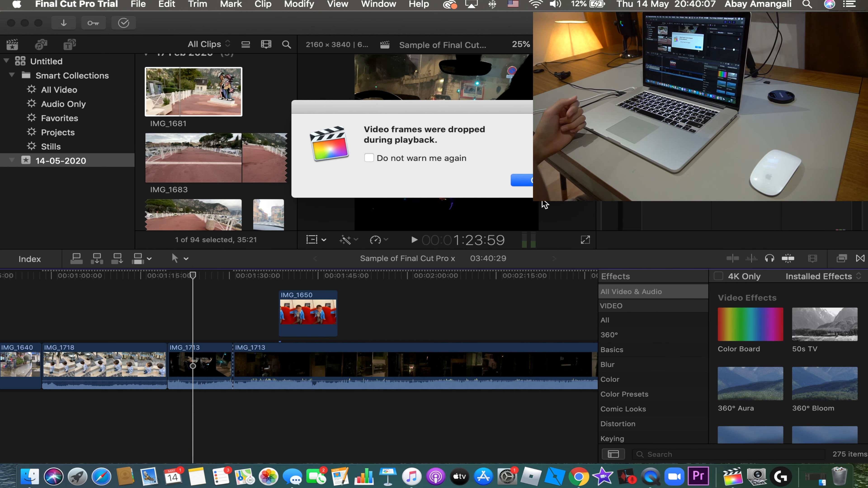
{"action": "key", "text": "Return"}
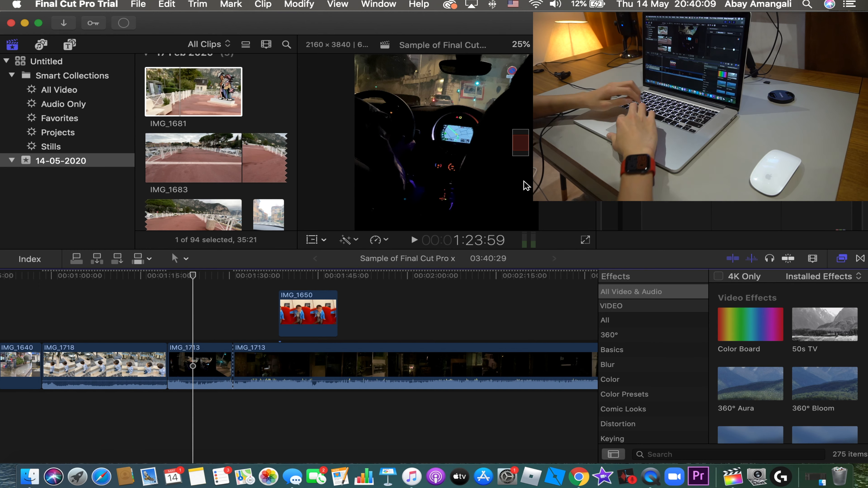
Select the IMG_1637 clip and adjust its Color Board saturation, raising the highlights
{"action": "scroll", "coordinate": [255, 342], "scroll_direction": "left", "scroll_amount": 10}
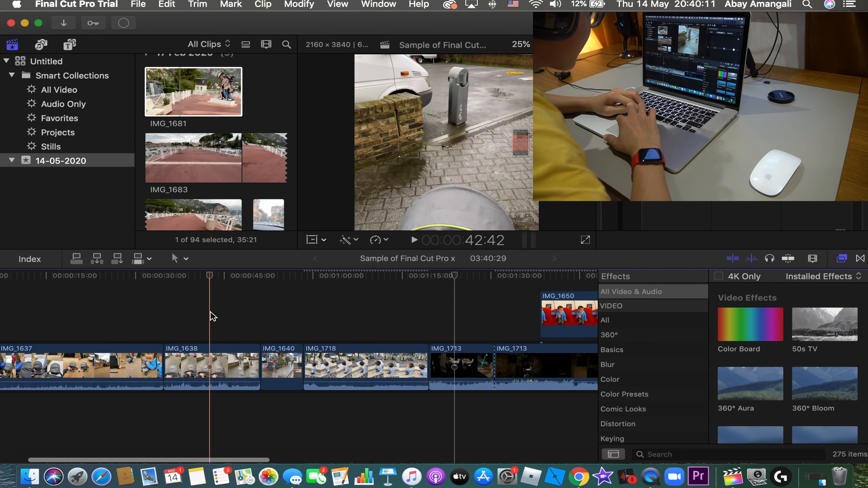
{"action": "left_click", "coordinate": [209, 365]}
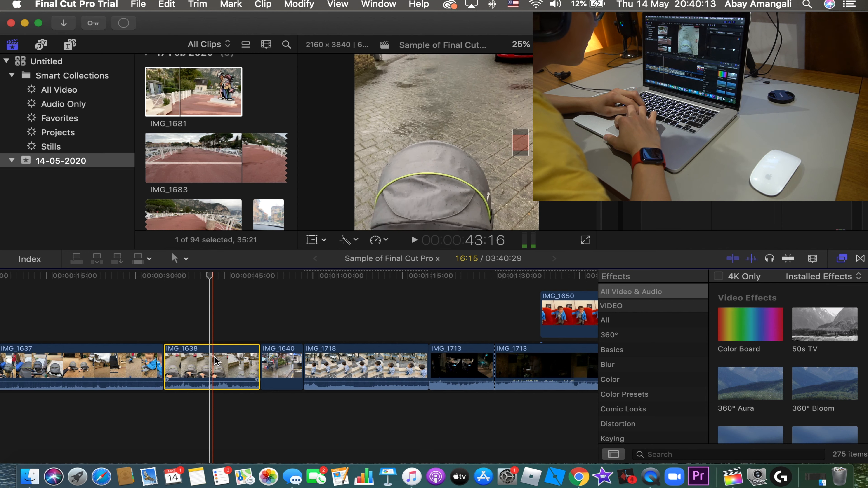
{"action": "left_click", "coordinate": [135, 360]}
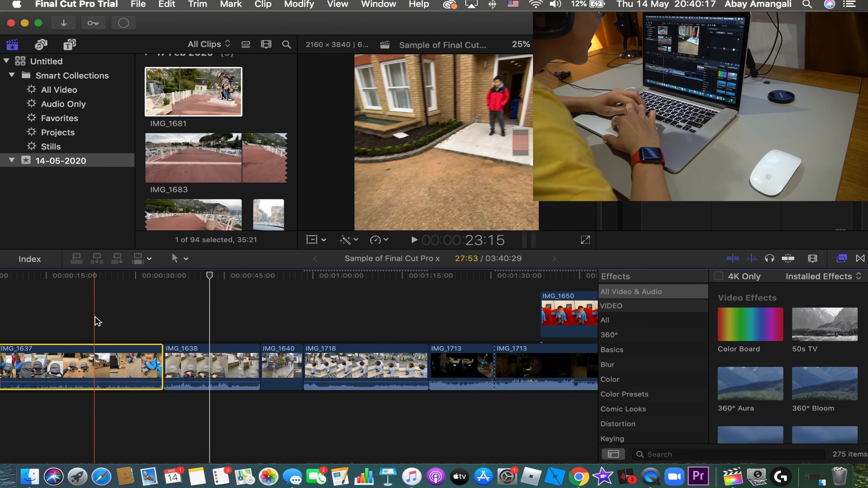
{"action": "left_click_drag", "start_coordinate": [669, 181], "coordinate": [670, 159]}
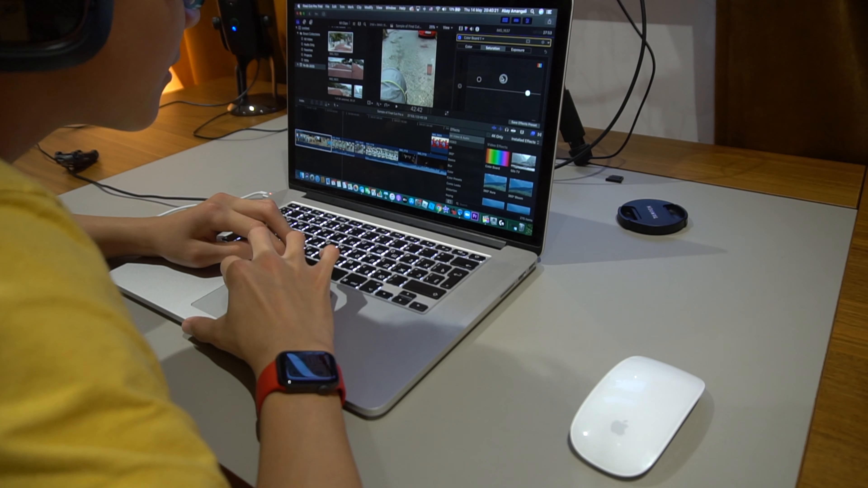
{"action": "mouse_move", "coordinate": [528, 93]}
{"action": "left_mouse_down"}
{"action": "mouse_move", "coordinate": [530, 64]}
{"action": "mouse_move", "coordinate": [528, 83]}
{"action": "left_mouse_up"}
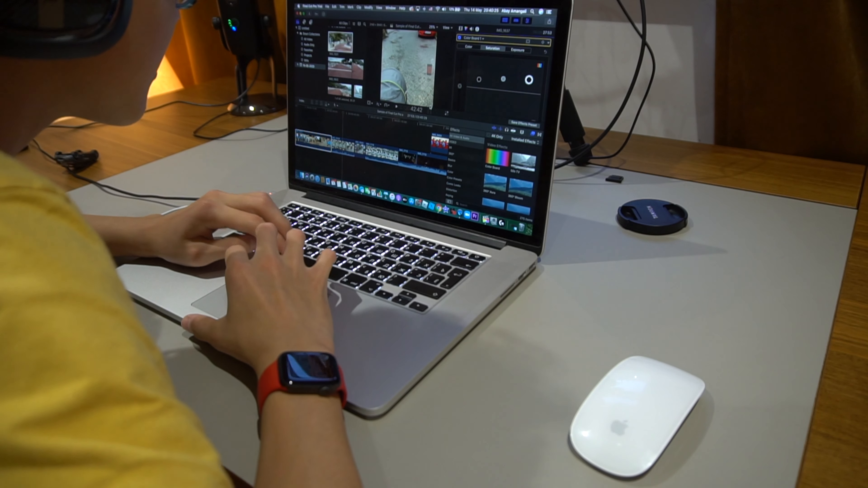
Play back the IMG_1637 clip from partway through to check its colours
{"action": "left_click", "coordinate": [311, 123]}
{"action": "key", "text": "space"}
{"action": "left_click", "coordinate": [311, 123]}
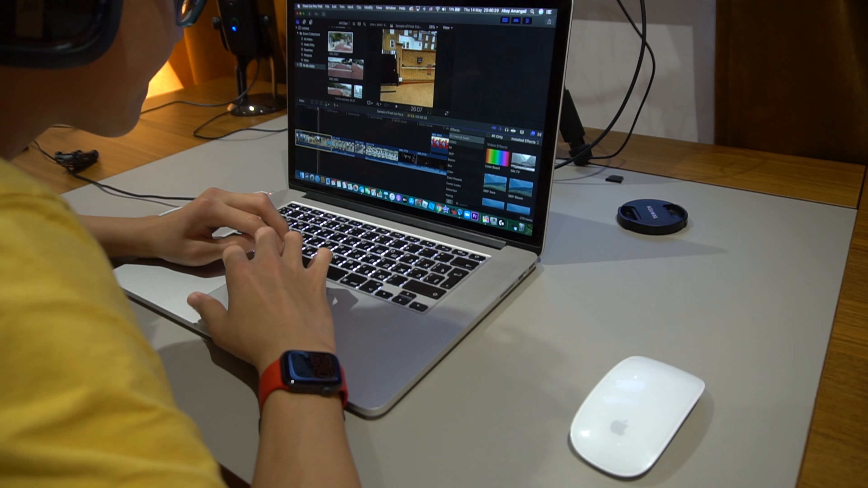
Fine-tune the midtone and highlight saturation of IMG_1637, play on into IMG_1638, and dismiss the dropped-frames warning
{"action": "left_click", "coordinate": [314, 139]}
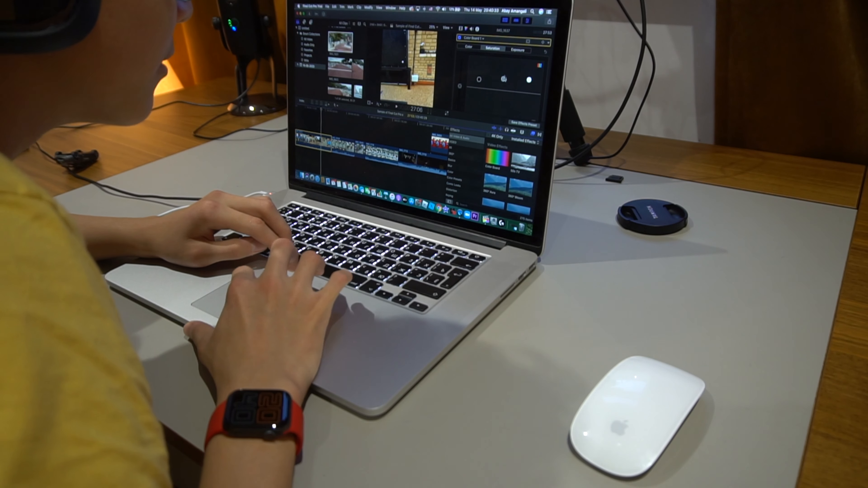
{"action": "left_click", "coordinate": [529, 80]}
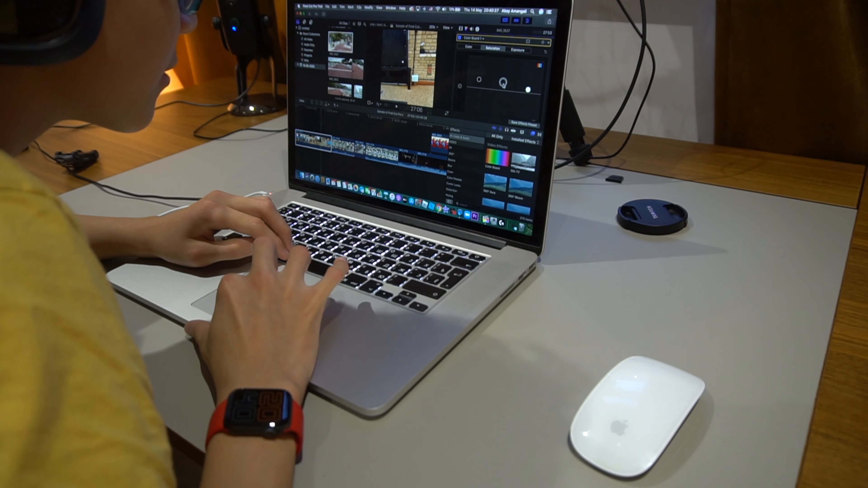
{"action": "key", "text": "space"}
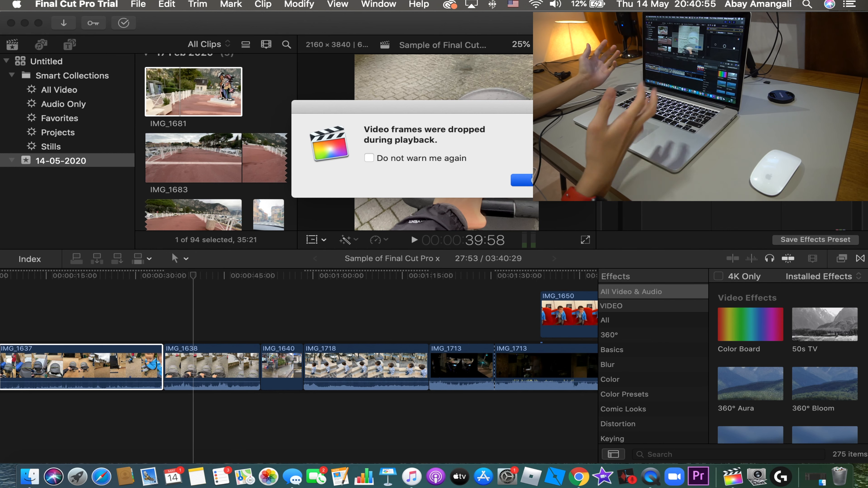
{"action": "left_click", "coordinate": [532, 180]}
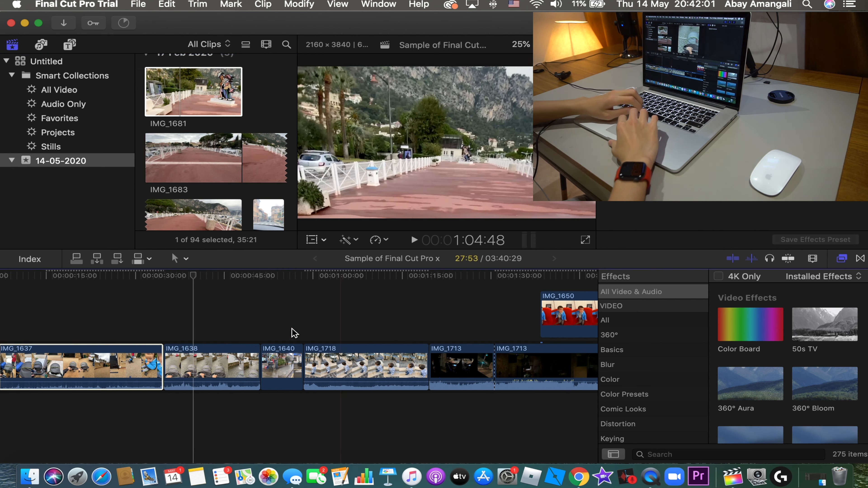
Check the end of the timeline and browse the event's clips across the February 2020 dates for another clip
{"action": "scroll", "coordinate": [290, 333], "scroll_direction": "right", "scroll_amount": 10}
{"action": "scroll", "coordinate": [398, 325], "scroll_direction": "right", "scroll_amount": 5}
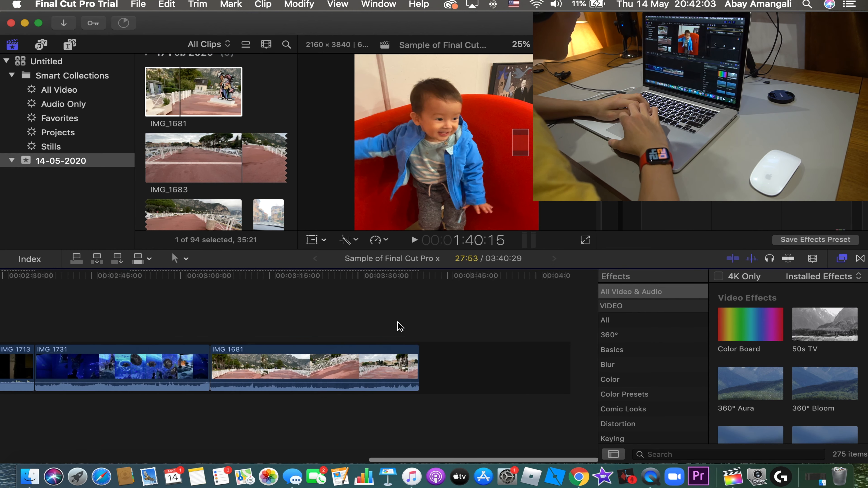
{"action": "scroll", "coordinate": [239, 141], "scroll_direction": "down", "scroll_amount": 10}
{"action": "scroll", "coordinate": [239, 141], "scroll_direction": "down", "scroll_amount": 15}
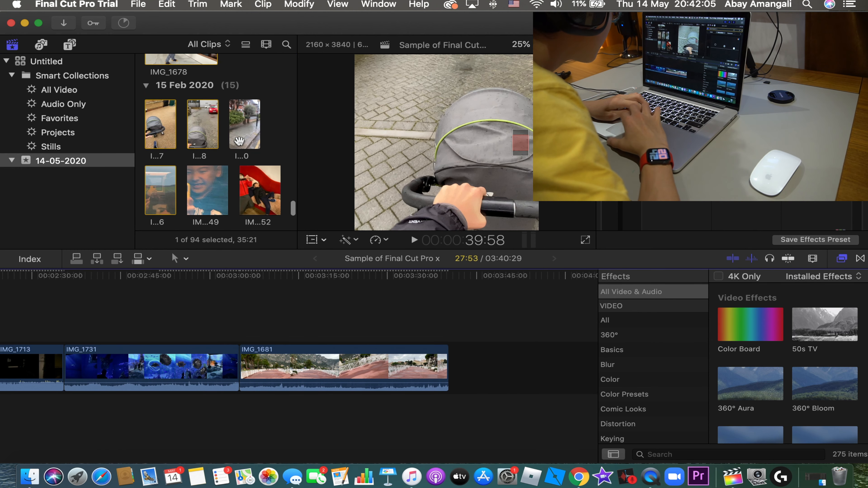
{"action": "scroll", "coordinate": [239, 141], "scroll_direction": "up", "scroll_amount": 20}
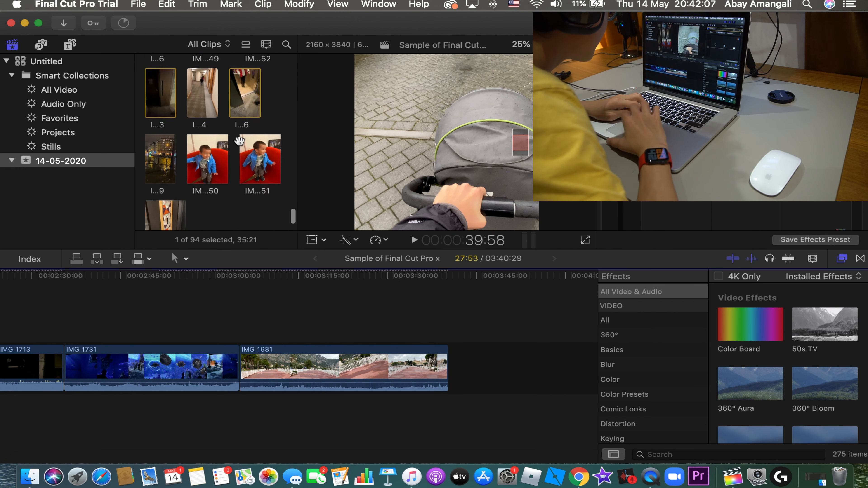
{"action": "scroll", "coordinate": [239, 141], "scroll_direction": "down", "scroll_amount": 5}
{"action": "scroll", "coordinate": [239, 142], "scroll_direction": "down", "scroll_amount": 8}
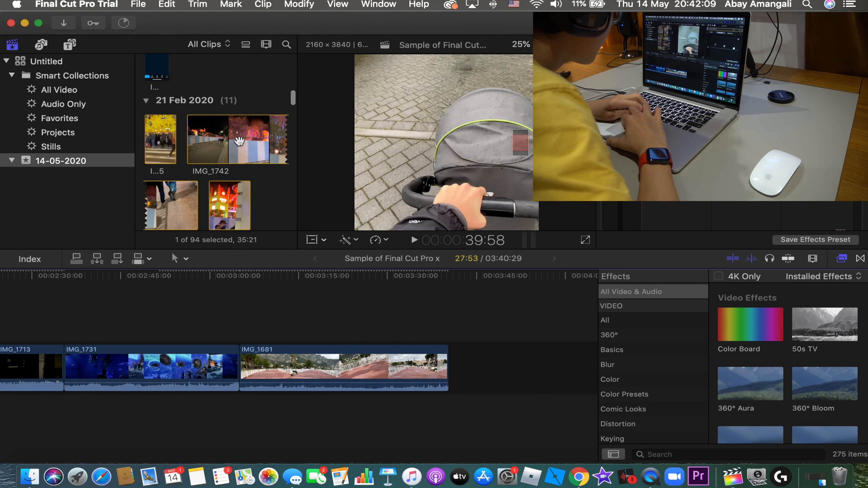
{"action": "scroll", "coordinate": [239, 141], "scroll_direction": "down", "scroll_amount": 6}
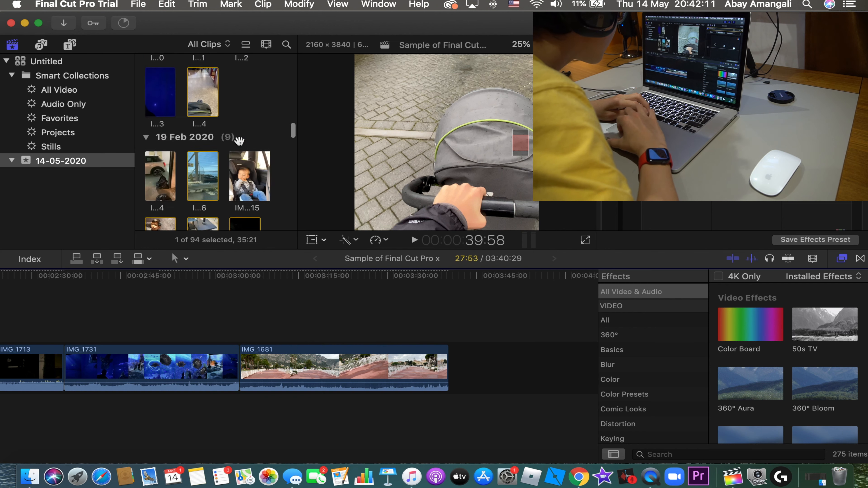
{"action": "left_click", "coordinate": [282, 182]}
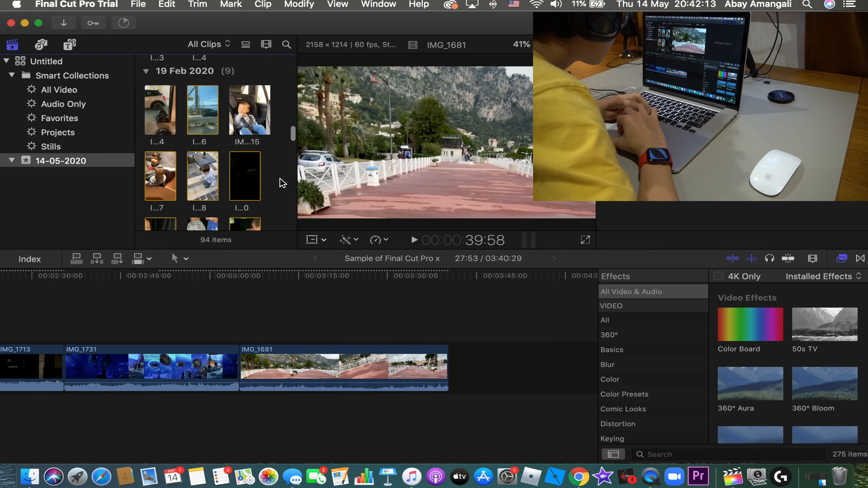
{"action": "scroll", "coordinate": [282, 183], "scroll_direction": "down", "scroll_amount": 6}
{"action": "scroll", "coordinate": [282, 182], "scroll_direction": "down", "scroll_amount": 5}
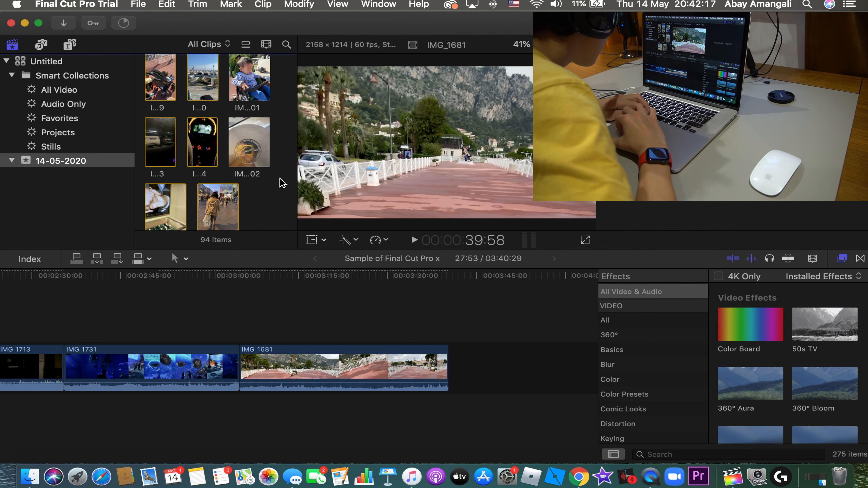
{"action": "scroll", "coordinate": [282, 182], "scroll_direction": "down", "scroll_amount": 6}
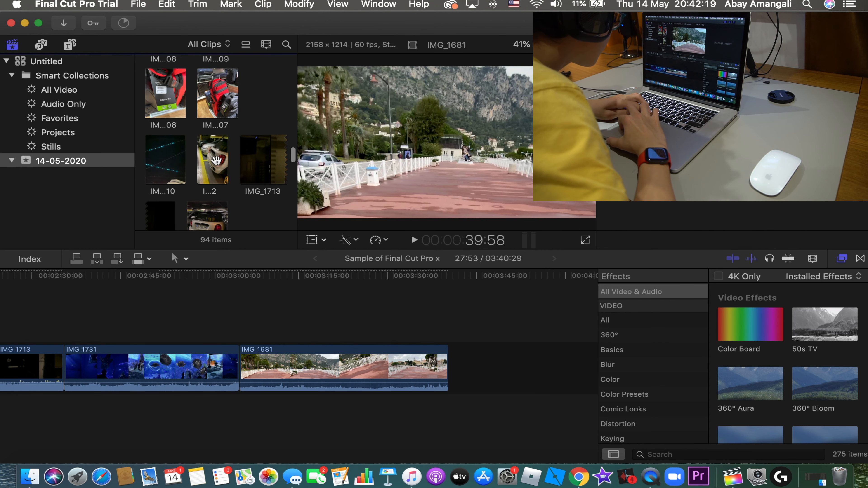
Add the IMG_1712 parked-car clip from the library to the timeline directly after IMG_1681
{"action": "left_click", "coordinate": [216, 159]}
{"action": "scroll", "coordinate": [216, 160], "scroll_direction": "down", "scroll_amount": 3}
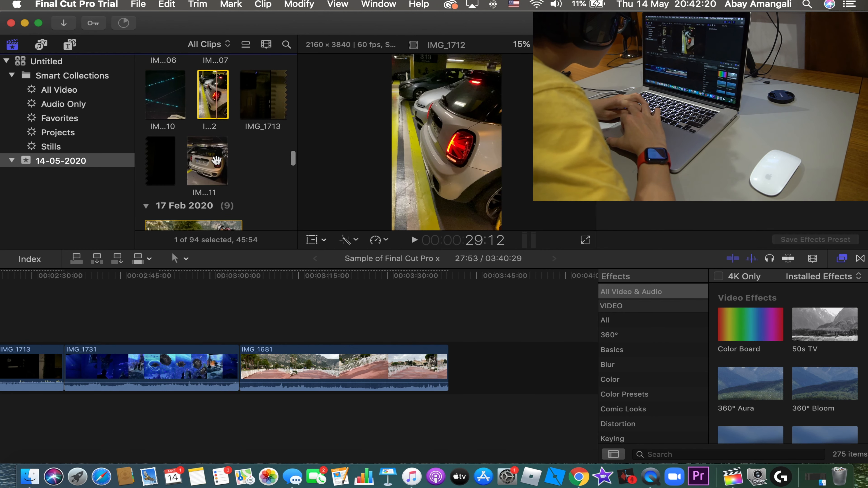
{"action": "left_click", "coordinate": [215, 181]}
{"action": "left_click_drag", "start_coordinate": [212, 97], "coordinate": [443, 337]}
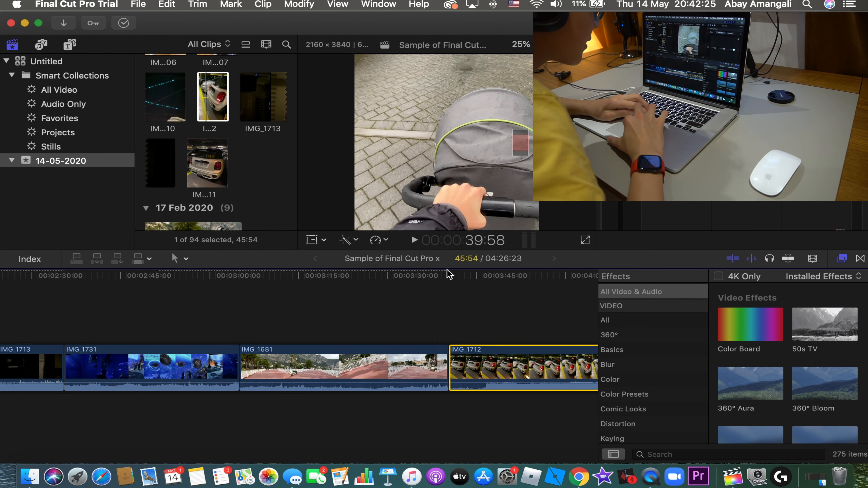
Play back from the end of IMG_1681 into IMG_1712 and dismiss the dropped-frames warning with "Do not warn me again" enabled
{"action": "left_click", "coordinate": [446, 276]}
{"action": "key", "text": "space"}
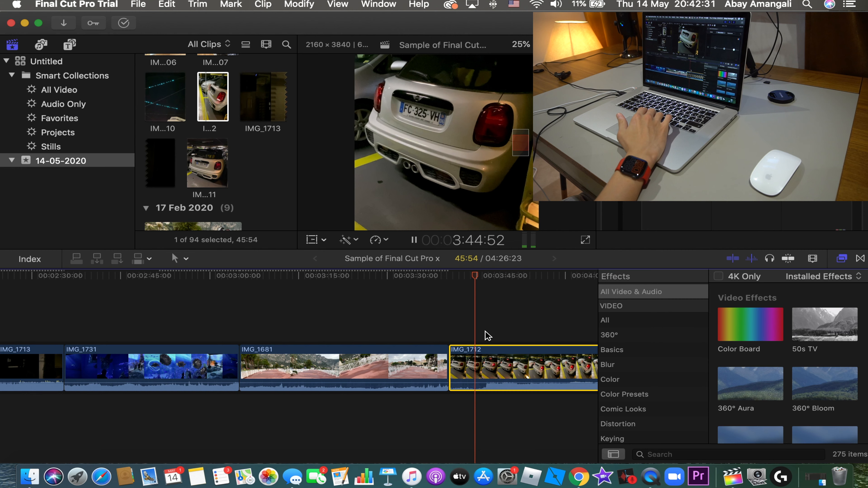
{"action": "key", "text": "space"}
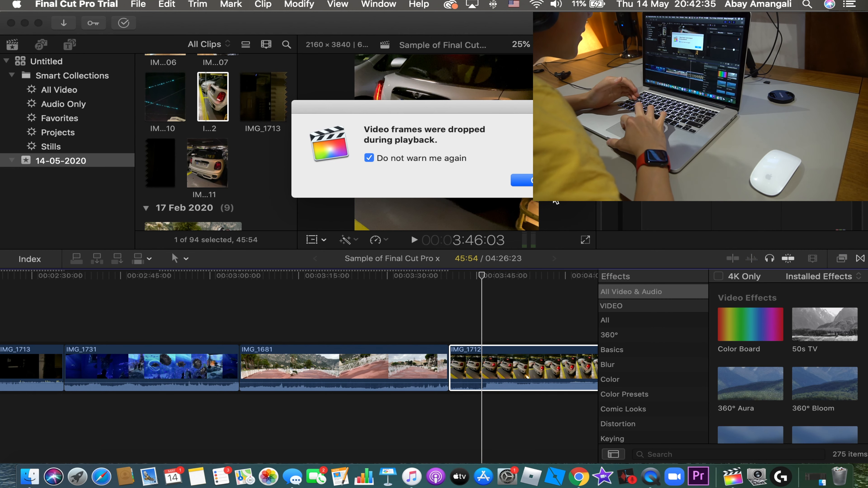
{"action": "key", "text": "Return"}
Adjust the Color Board saturation of IMG_1712 near its start and play the clip to check the correction
{"action": "left_click", "coordinate": [455, 303]}
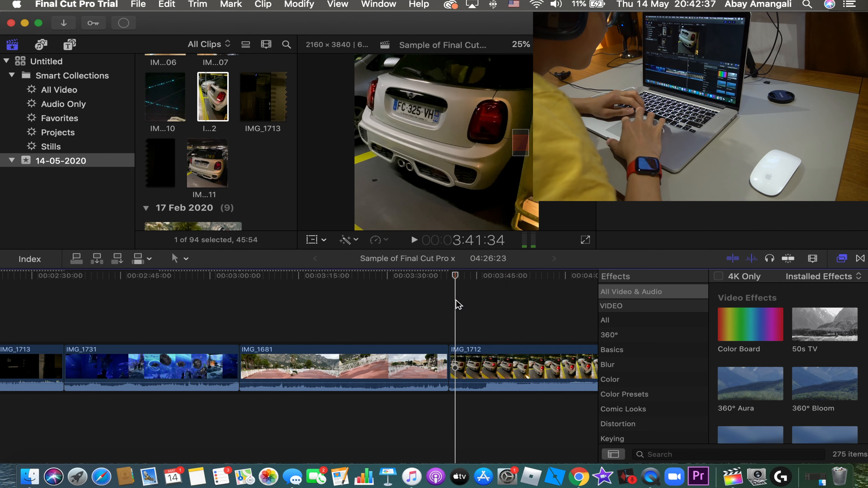
{"action": "left_click_drag", "start_coordinate": [677, 168], "coordinate": [677, 136]}
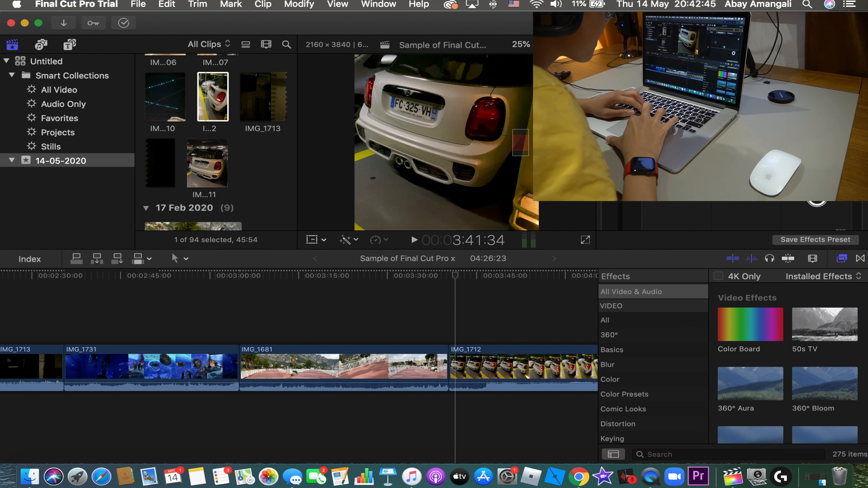
{"action": "left_click", "coordinate": [493, 329]}
{"action": "key", "text": "space"}
{"action": "left_click", "coordinate": [490, 326]}
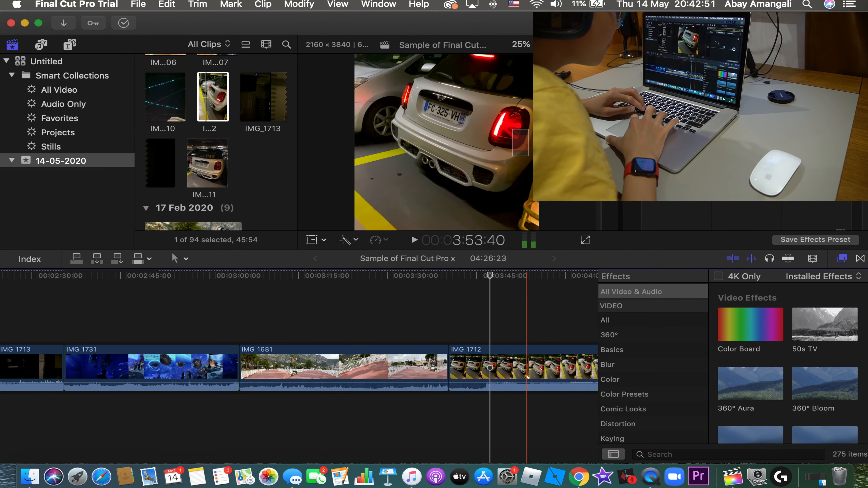
Go back to an earlier point in IMG_1712 and play a short section with the system volume raised
{"action": "left_click", "coordinate": [526, 376]}
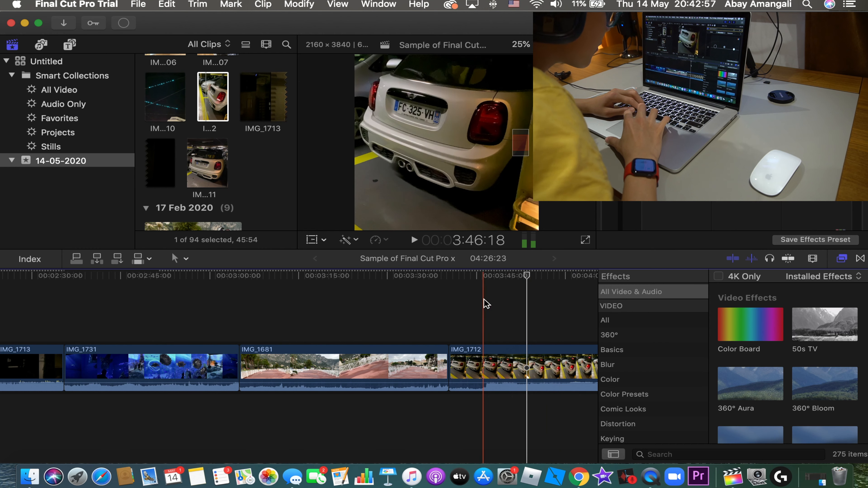
{"action": "left_click", "coordinate": [483, 301]}
{"action": "key", "text": "XF86AudioRaiseVolume"}
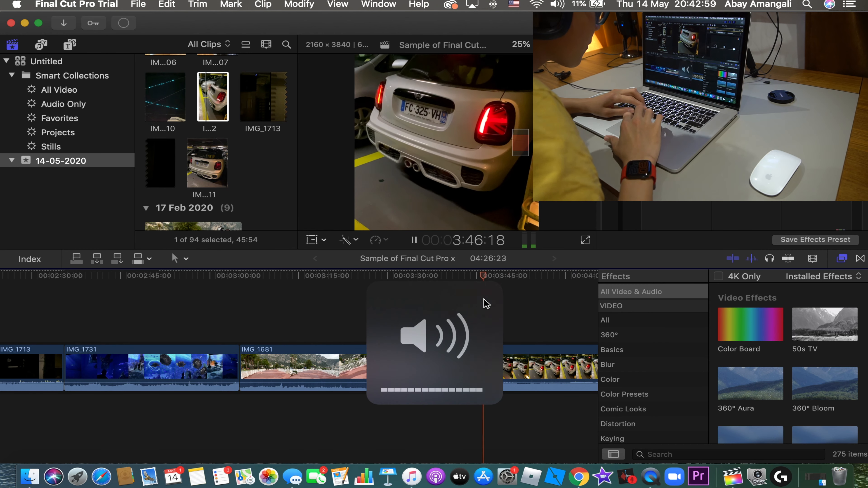
{"action": "key", "text": "space"}
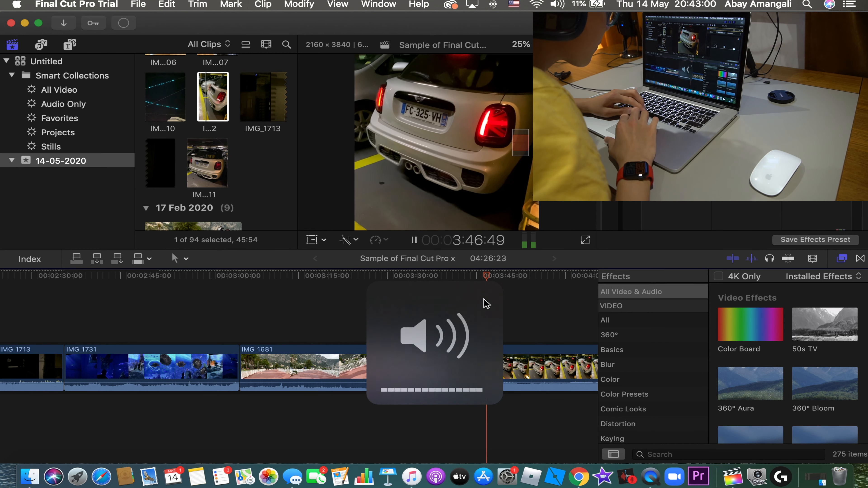
{"action": "key", "text": "space"}
Try to expand the audio of the IMG_1712 clip in the timeline
{"action": "left_click", "coordinate": [516, 368]}
{"action": "right_click", "coordinate": [517, 366]}
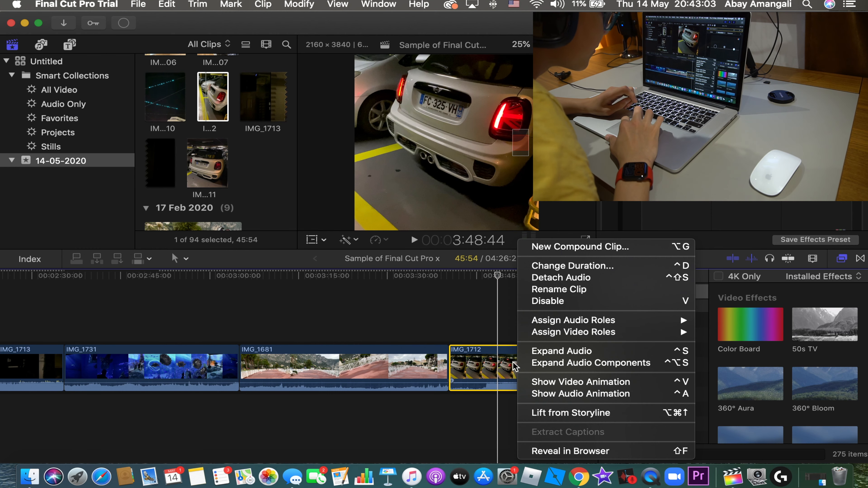
{"action": "left_click", "coordinate": [592, 348]}
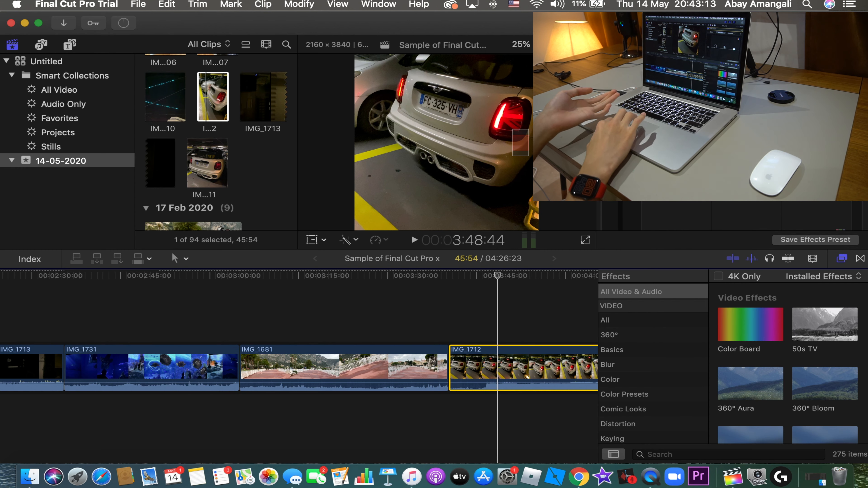
{"action": "scroll", "coordinate": [542, 286], "scroll_direction": "left", "scroll_amount": 4}
{"action": "scroll", "coordinate": [542, 286], "scroll_direction": "right", "scroll_amount": 4}
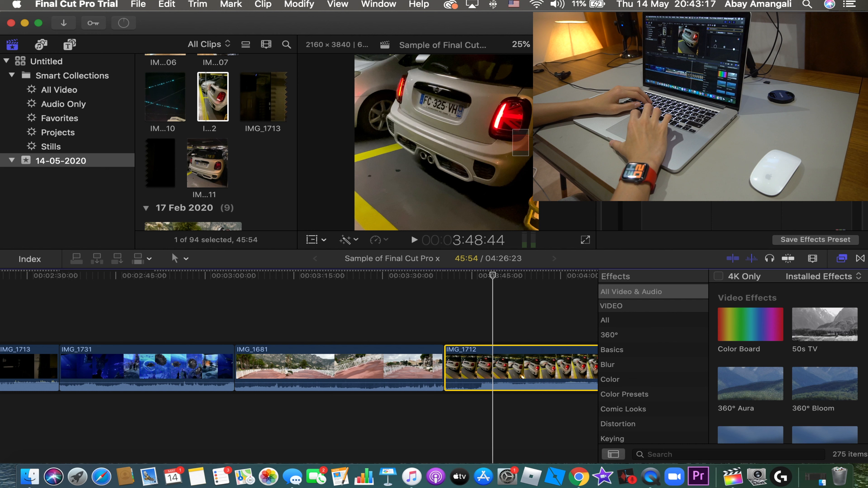
Show the audio settings of IMG_1712 in the inspector and play the clip with the system volume raised
{"action": "left_click", "coordinate": [644, 45]}
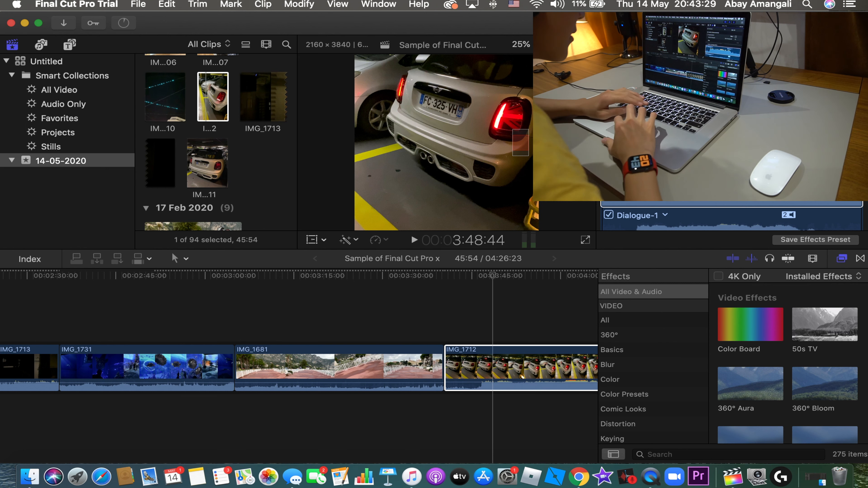
{"action": "left_click", "coordinate": [481, 275]}
{"action": "key", "text": "space"}
{"action": "key", "text": "XF86AudioRaiseVolume"}
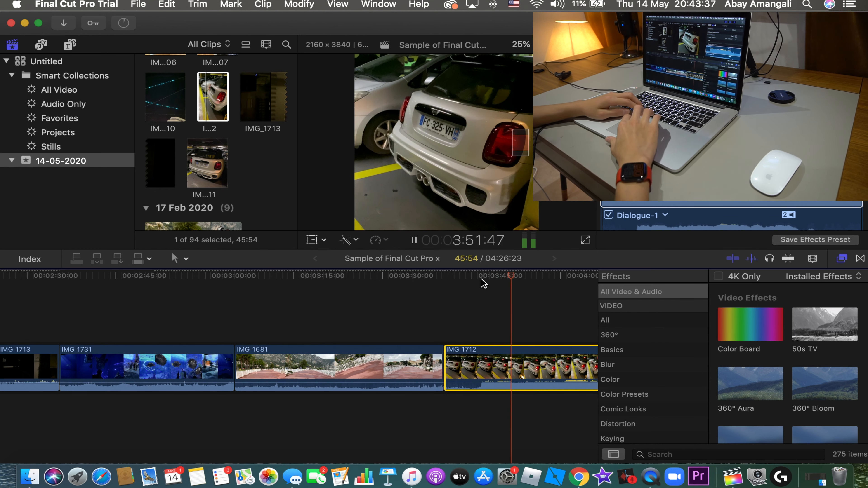
{"action": "scroll", "coordinate": [494, 317], "scroll_direction": "right", "scroll_amount": 2}
{"action": "scroll", "coordinate": [494, 318], "scroll_direction": "right", "scroll_amount": 2}
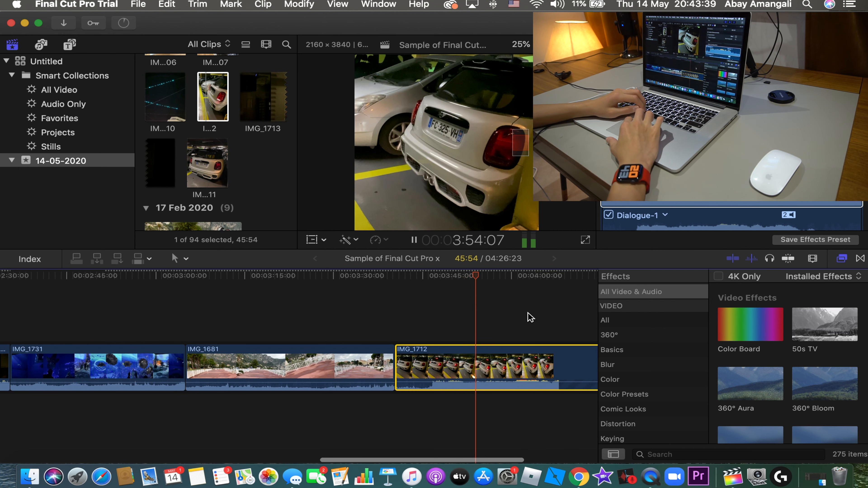
{"action": "key", "text": "space"}
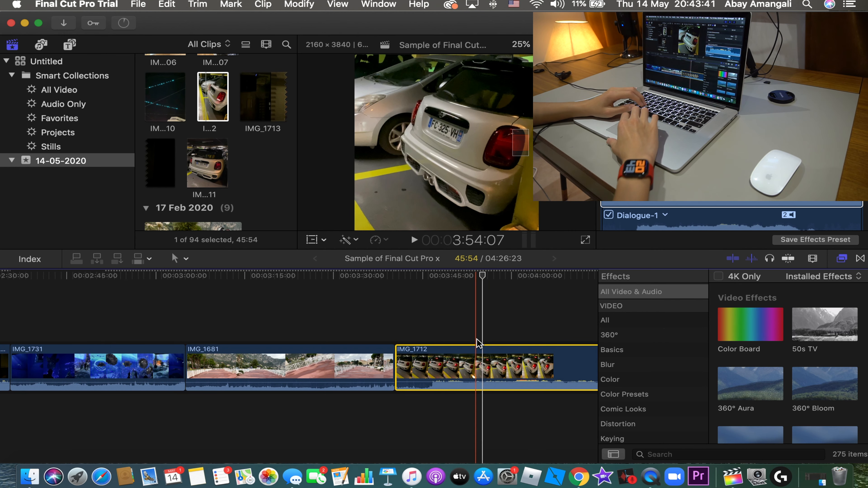
Add the IMG_1667 train-window landscape clip from the library to the timeline directly after IMG_1712
{"action": "scroll", "coordinate": [214, 99], "scroll_direction": "down", "scroll_amount": 5}
{"action": "scroll", "coordinate": [214, 99], "scroll_direction": "down", "scroll_amount": 10}
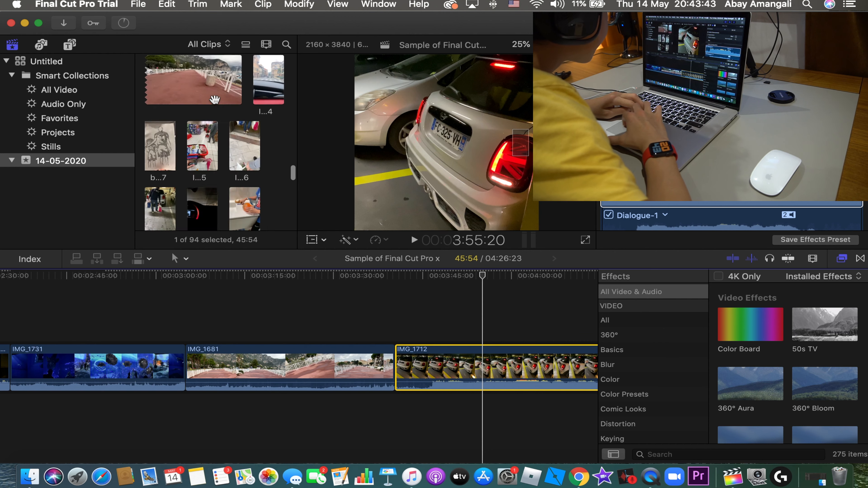
{"action": "scroll", "coordinate": [214, 99], "scroll_direction": "down", "scroll_amount": 6}
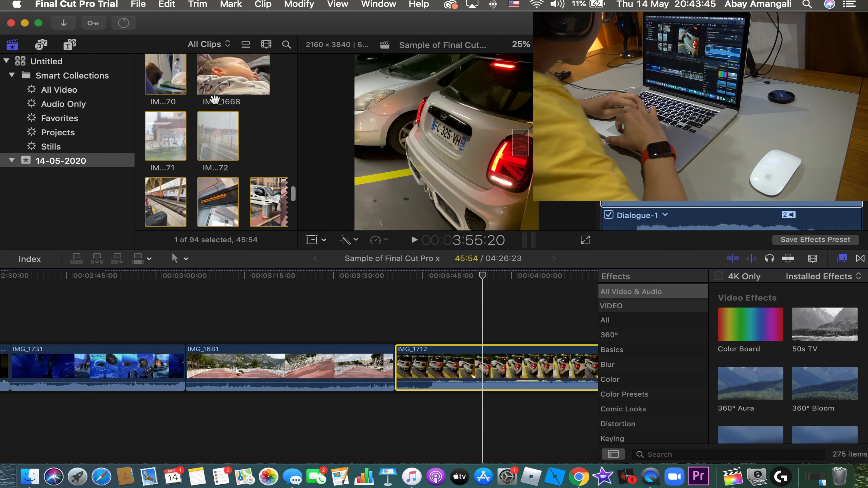
{"action": "scroll", "coordinate": [496, 396], "scroll_direction": "right", "scroll_amount": 6}
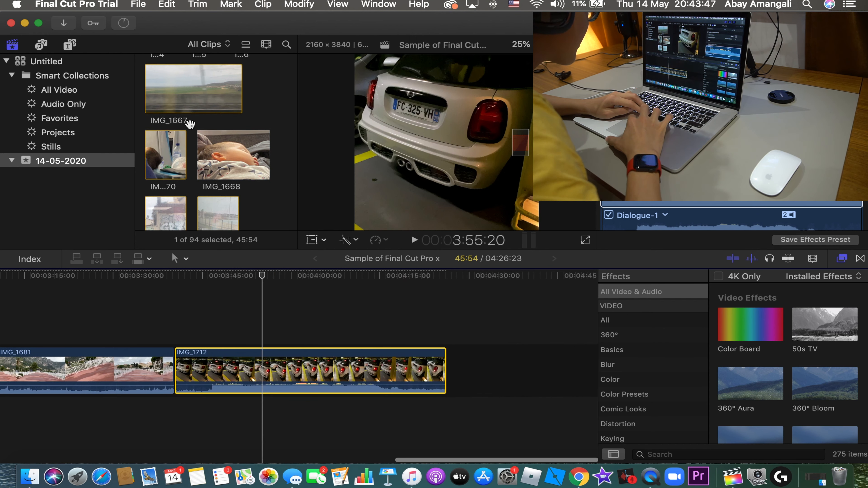
{"action": "left_click_drag", "start_coordinate": [185, 79], "coordinate": [484, 374]}
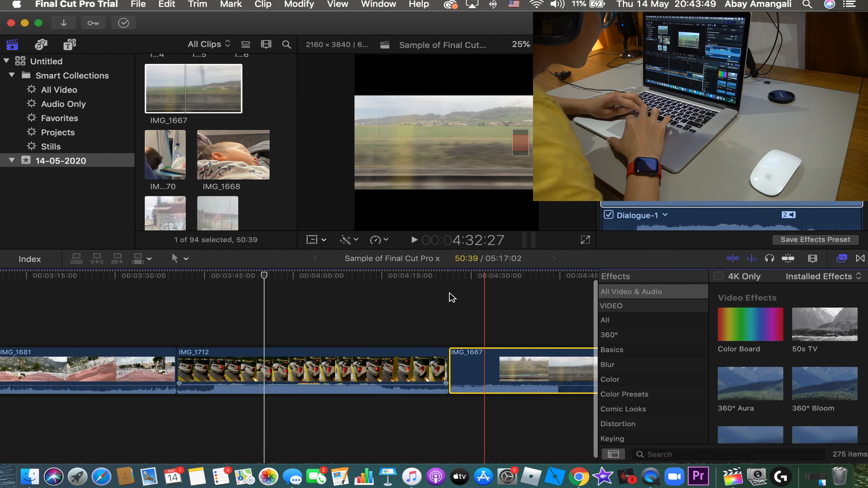
Preview IMG_1667 from its start through to the end of the timeline
{"action": "left_click", "coordinate": [454, 275]}
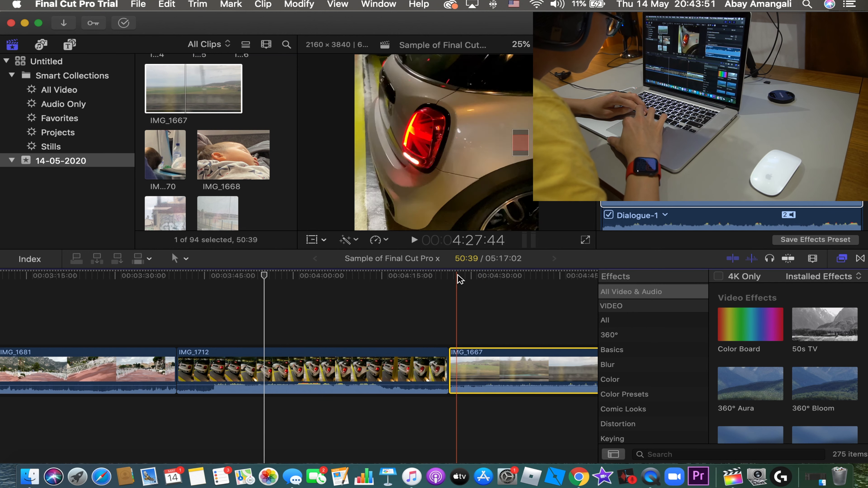
{"action": "left_click", "coordinate": [413, 240]}
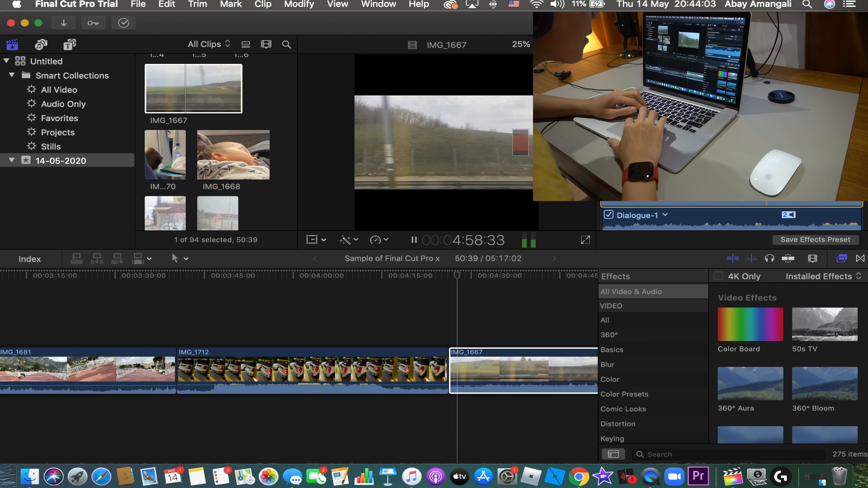
{"action": "left_click", "coordinate": [413, 239]}
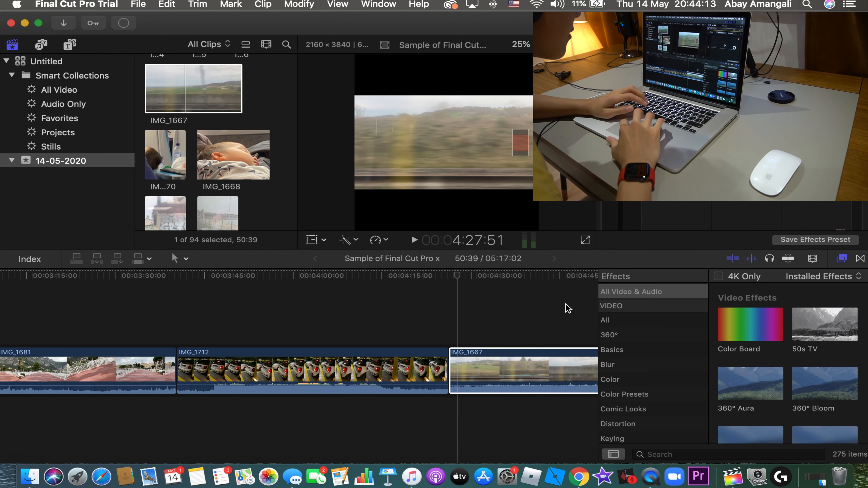
{"action": "key", "text": "space"}
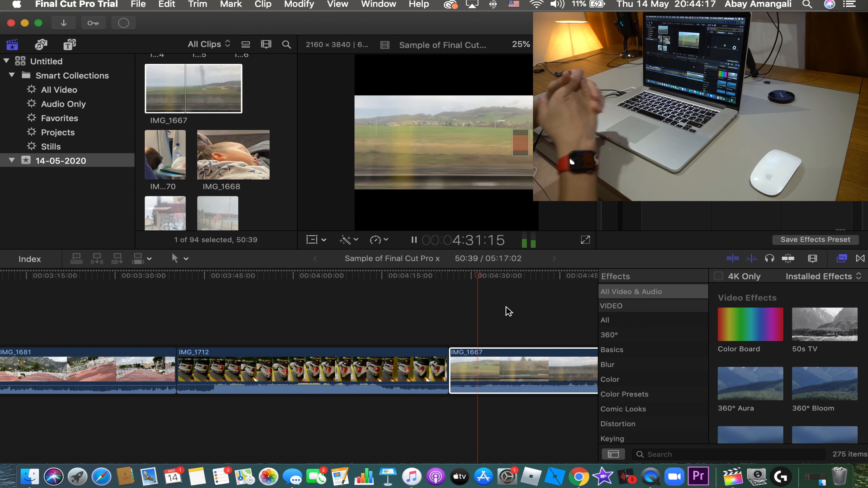
{"action": "left_click", "coordinate": [411, 237]}
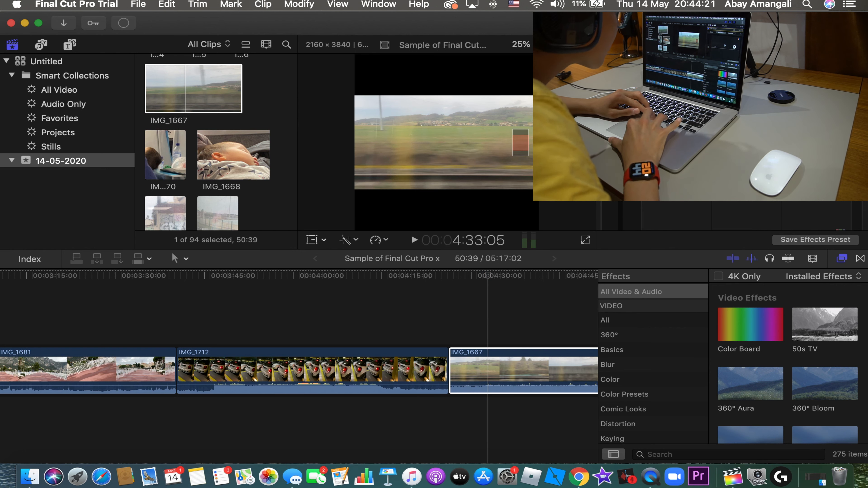
{"action": "key", "text": "space"}
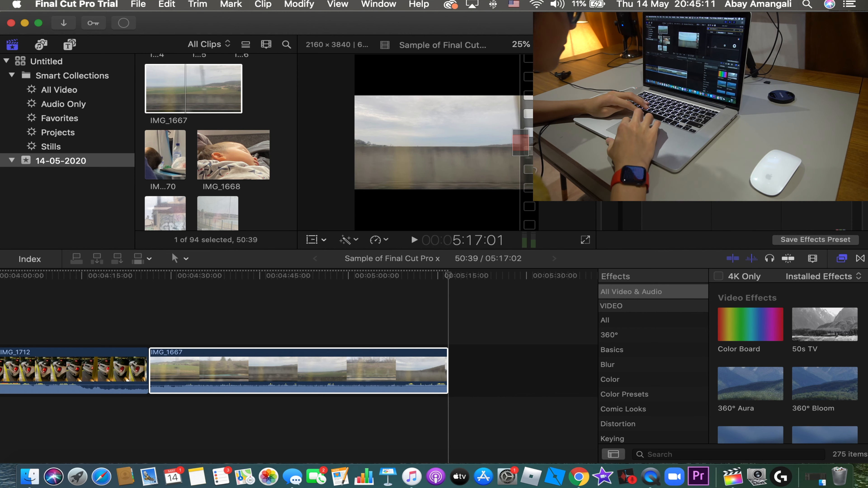
Add the IMG_1663 clip from 16 Feb 2020 to the timeline directly after IMG_1667
{"action": "scroll", "coordinate": [224, 138], "scroll_direction": "up", "scroll_amount": 5}
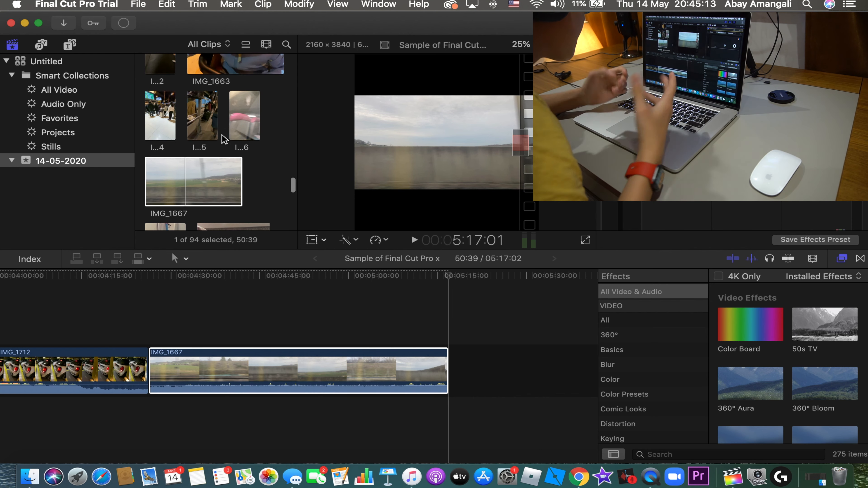
{"action": "scroll", "coordinate": [224, 137], "scroll_direction": "up", "scroll_amount": 3}
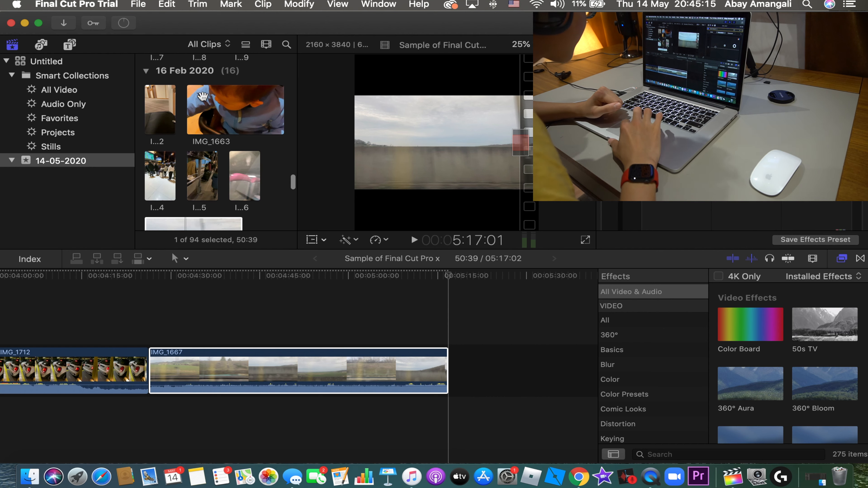
{"action": "left_click_drag", "start_coordinate": [224, 132], "coordinate": [471, 361]}
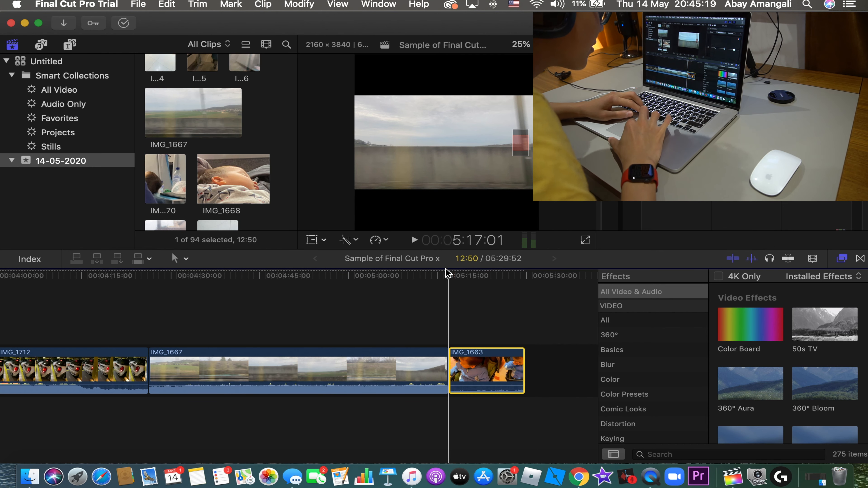
Adjust the saturation of IMG_1663 on the Color Board, raising the midtones after playing a short section
{"action": "left_click", "coordinate": [471, 276]}
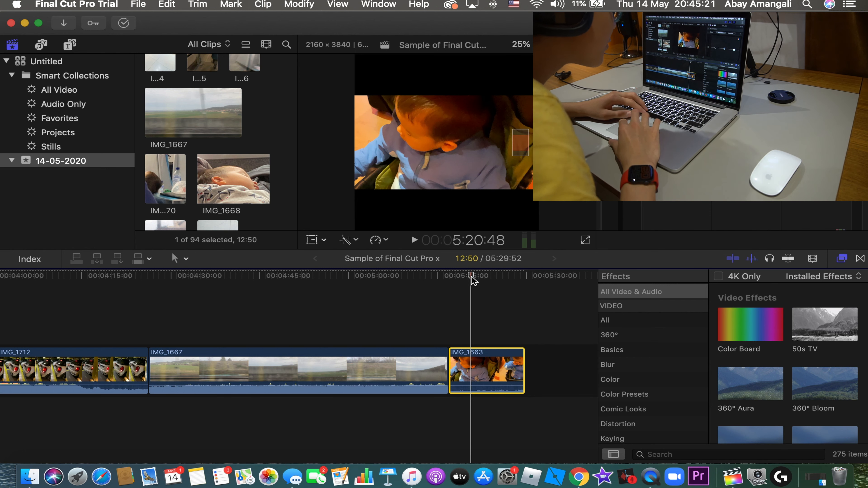
{"action": "left_click", "coordinate": [746, 178]}
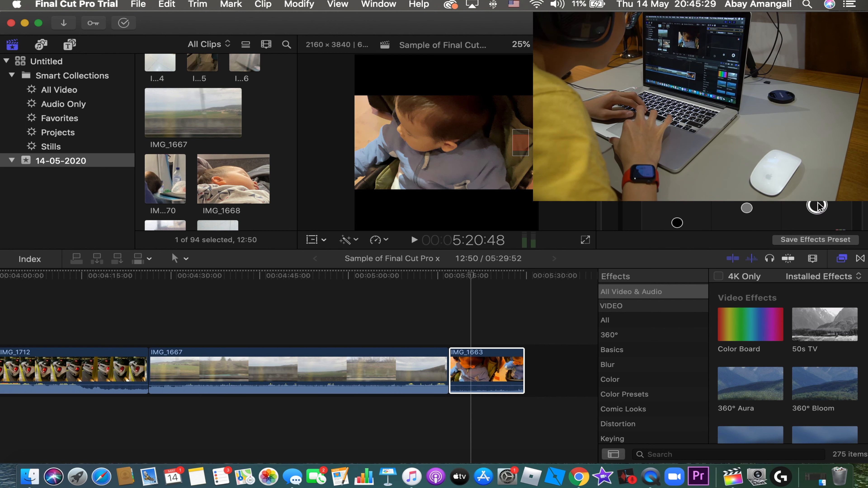
{"action": "left_click", "coordinate": [461, 276]}
{"action": "key", "text": "space"}
{"action": "key", "text": "space"}
{"action": "left_click_drag", "start_coordinate": [747, 207], "coordinate": [748, 147]}
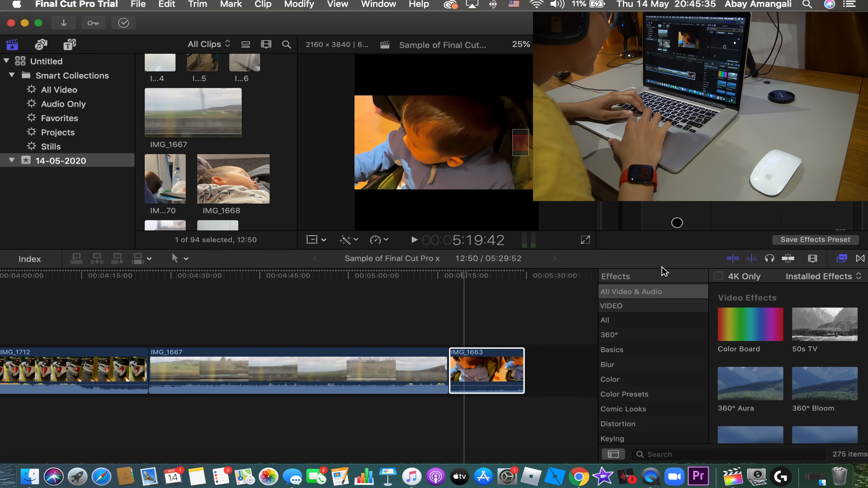
Play IMG_1663 through to its end and fine-tune its midtone saturation downward
{"action": "key", "text": "space"}
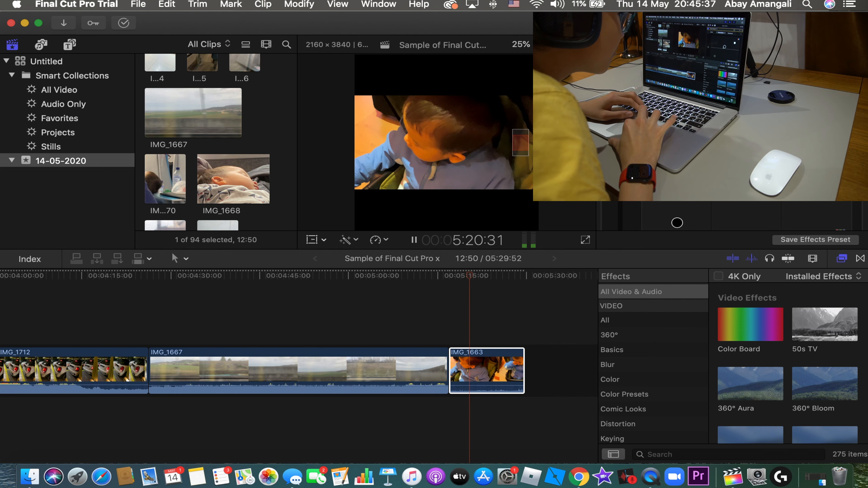
{"action": "key", "text": "space"}
{"action": "key", "text": "space"}
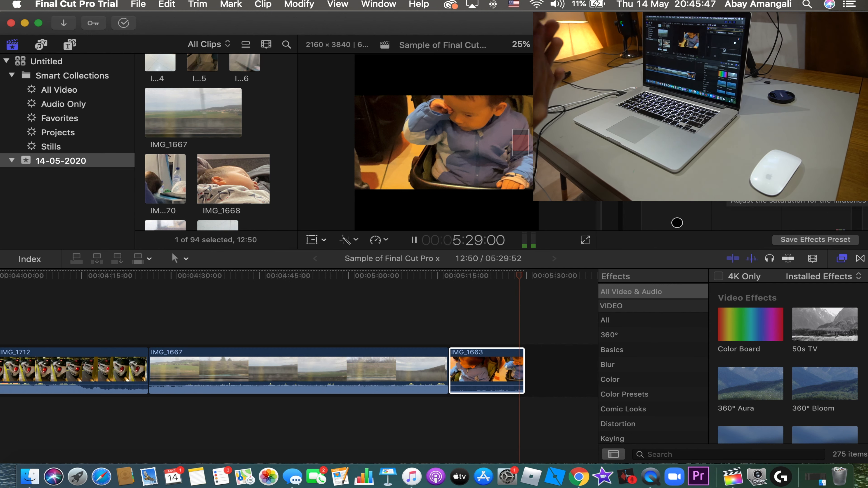
{"action": "left_click_drag", "start_coordinate": [747, 185], "coordinate": [747, 201]}
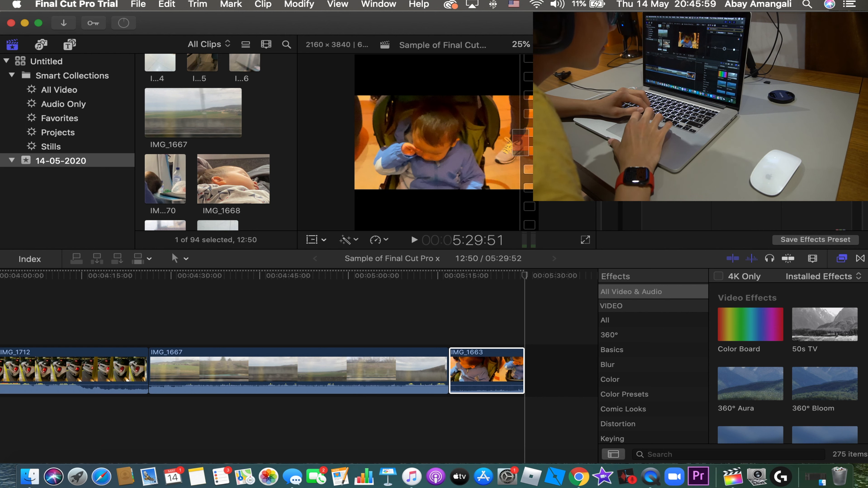
Replay IMG_1663 from near its start and browse the event's clips back up to the May 2020 dates
{"action": "left_click", "coordinate": [458, 275]}
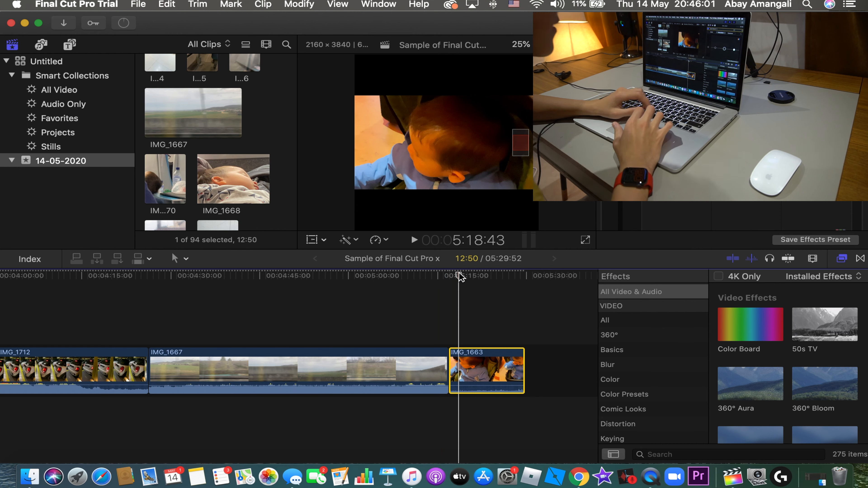
{"action": "key", "text": "space"}
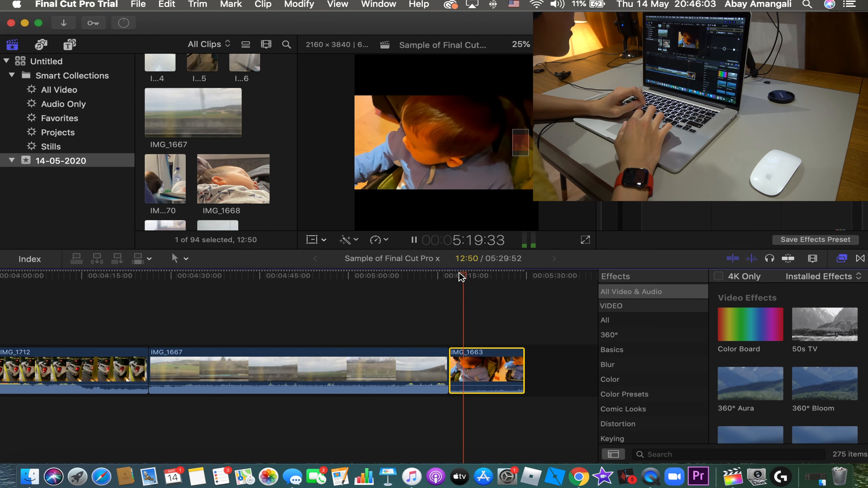
{"action": "key", "text": "space"}
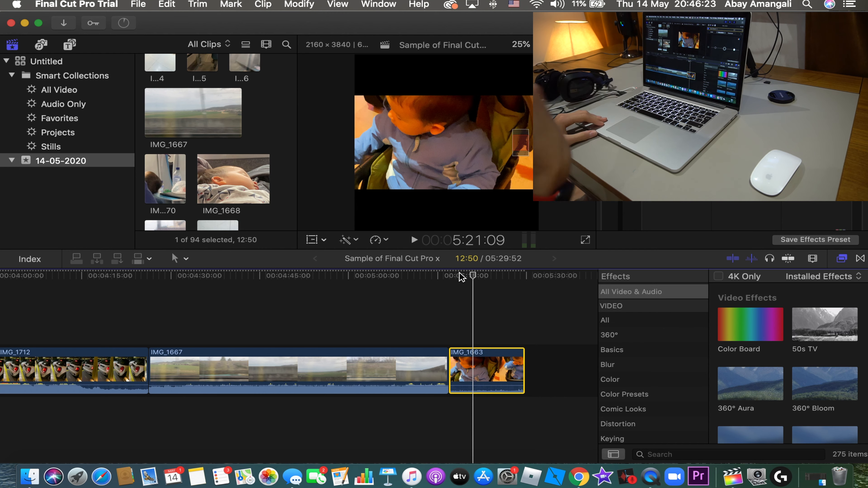
{"action": "scroll", "coordinate": [186, 171], "scroll_direction": "up", "scroll_amount": 15}
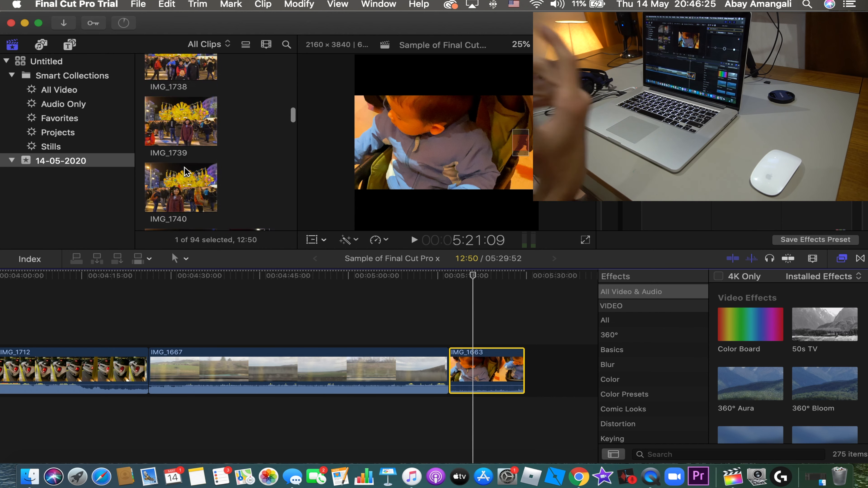
{"action": "scroll", "coordinate": [187, 171], "scroll_direction": "up", "scroll_amount": 3}
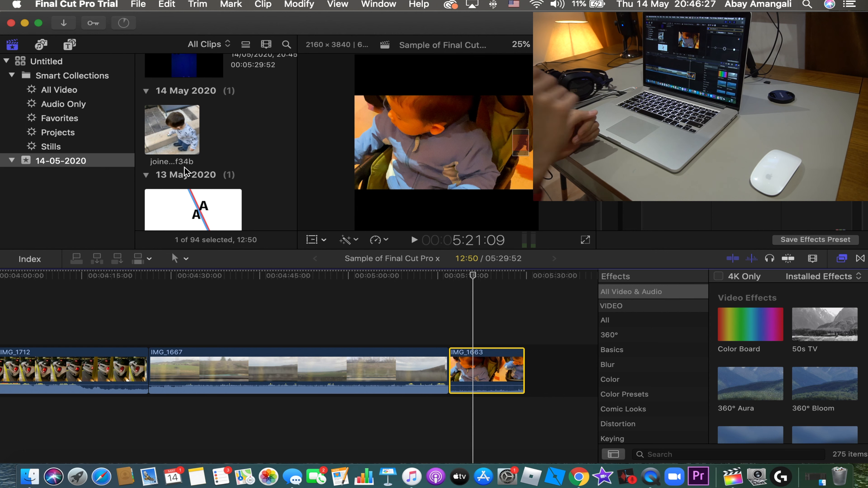